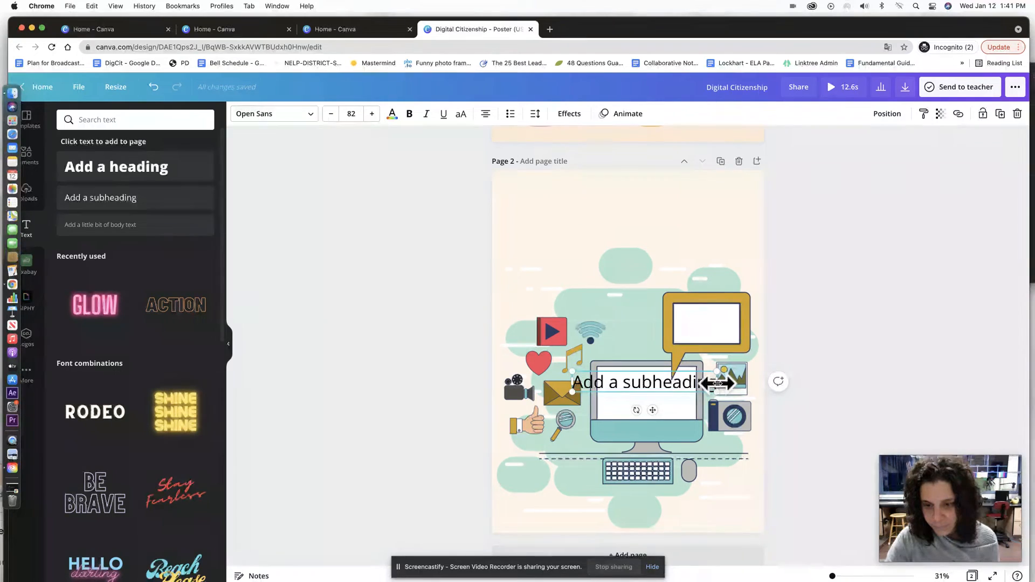
Narrow the subheading box, fit it inside the computer monitor's screen, and replace its text with "Monitor screentime".
drag(717, 381, 678, 391)
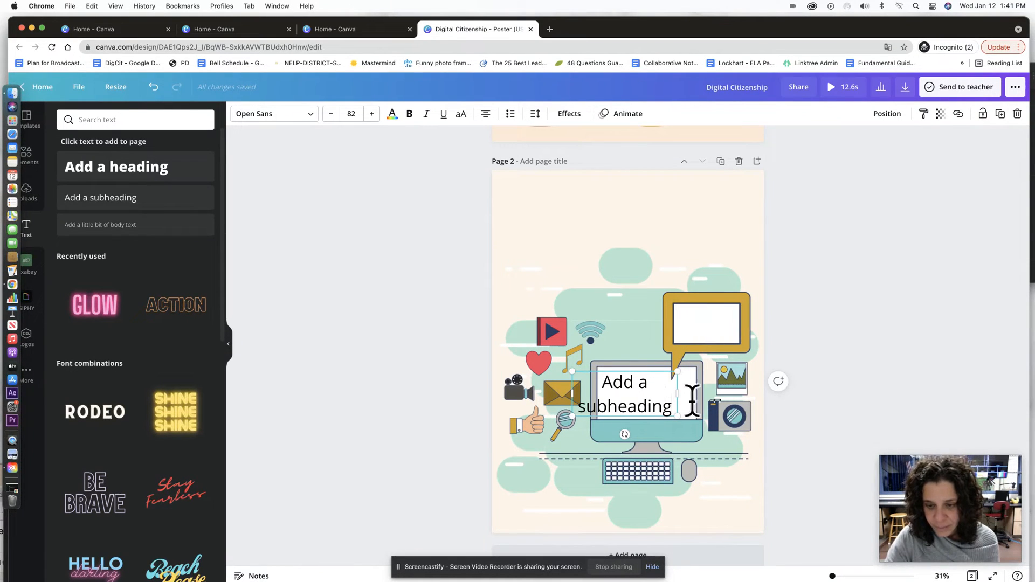
drag(642, 423, 664, 415)
double_click(659, 408)
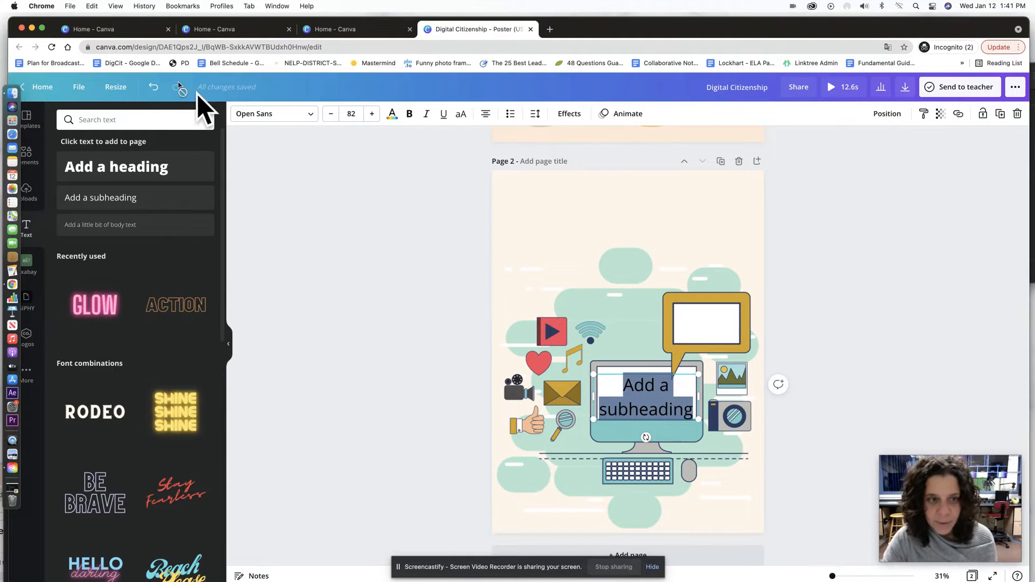
text(Monitor)
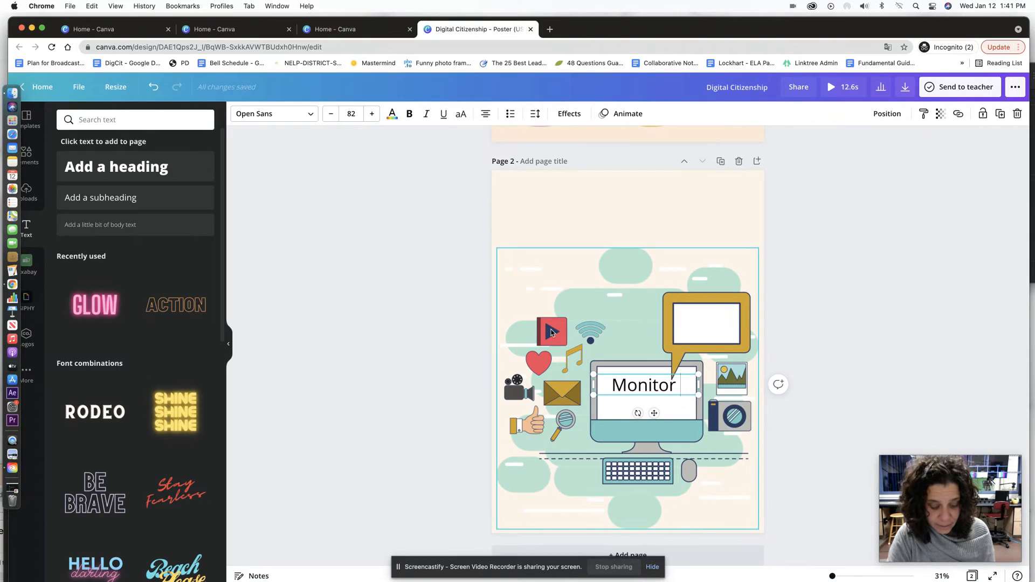
text( screen time)
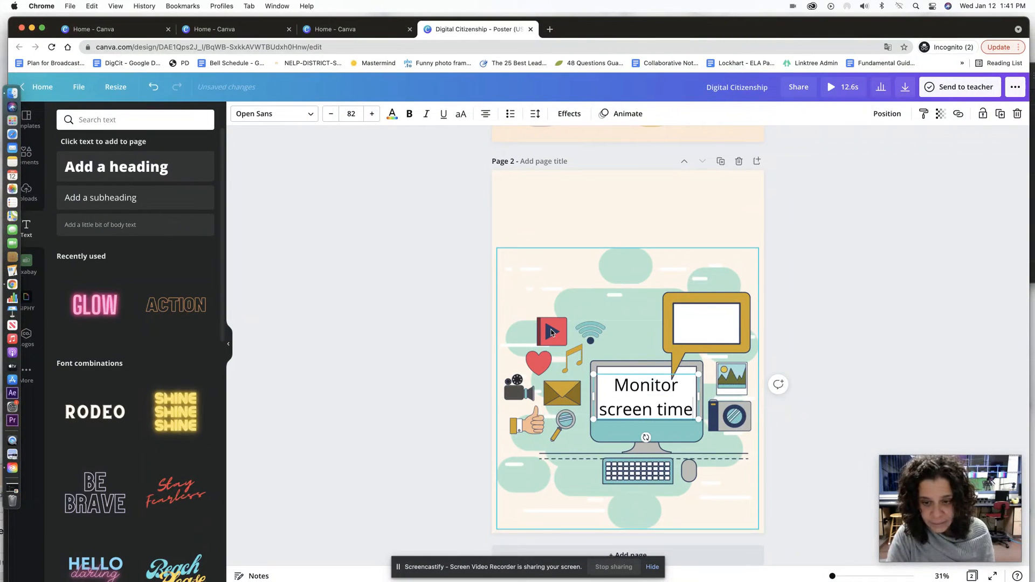
click(652, 410)
key(BackSpace)
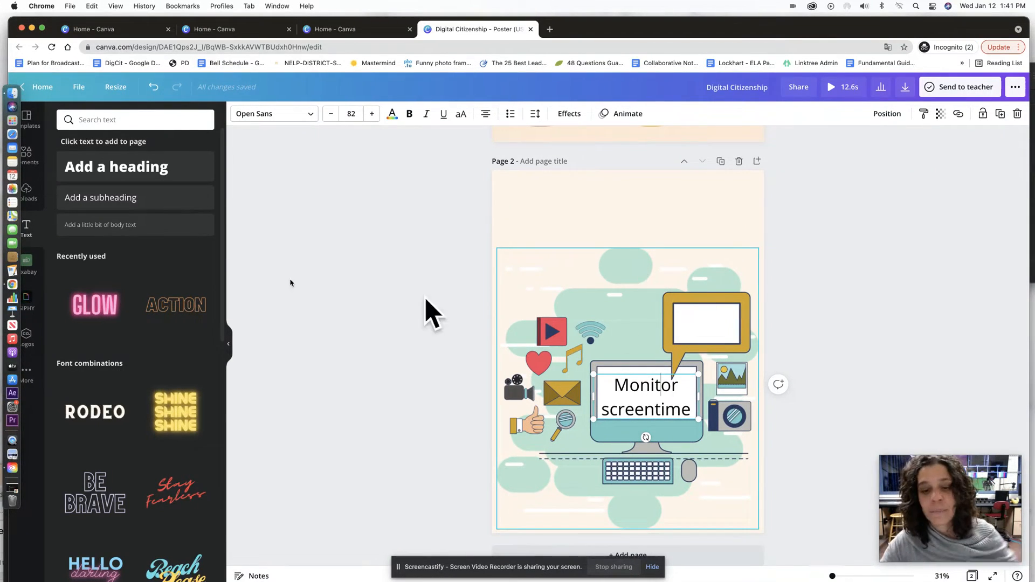
Add another subheading to page 2 and fit it inside the yellow speech bubble at font size 52.2.
click(142, 199)
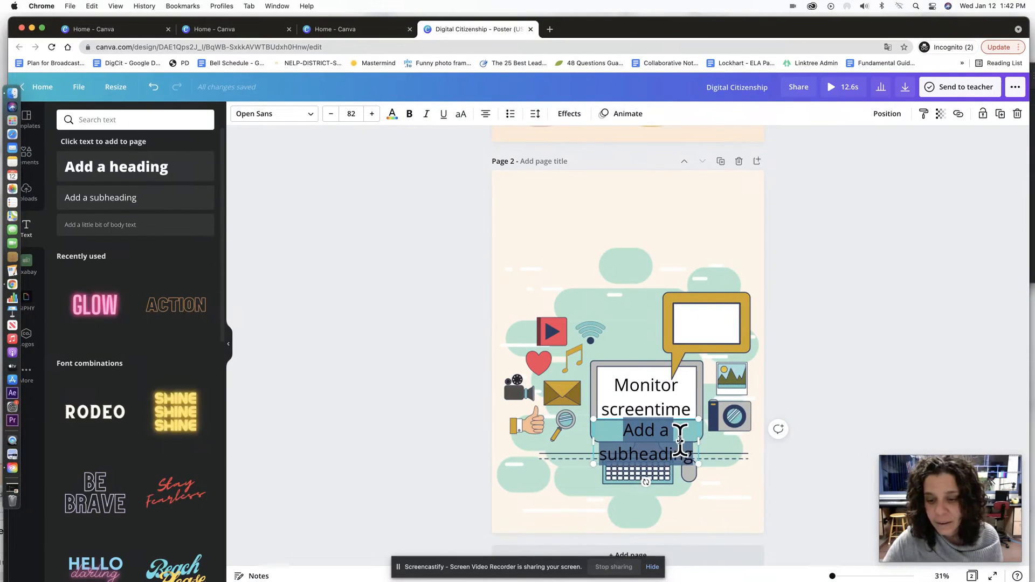
click(820, 357)
drag(644, 450, 713, 353)
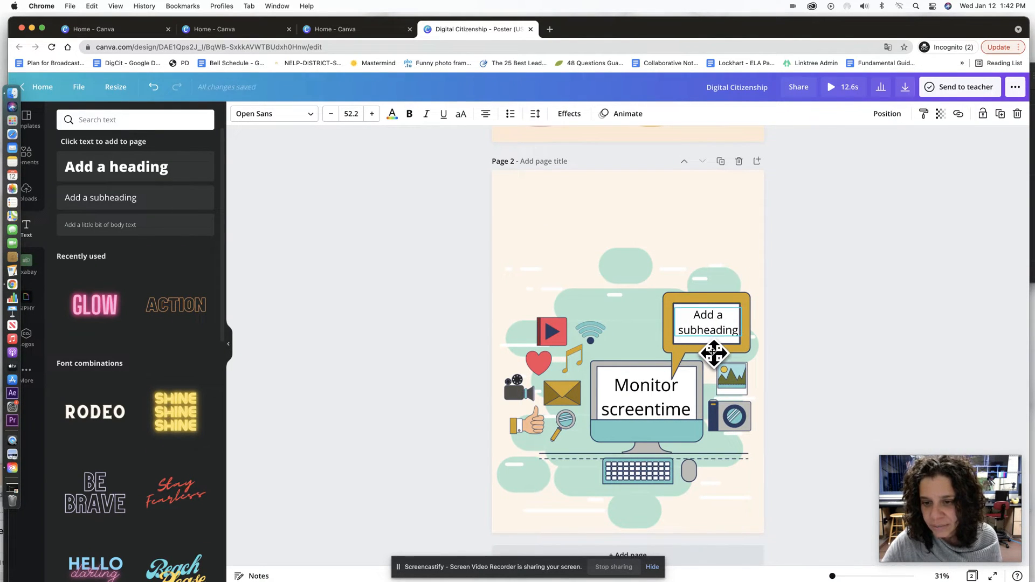
Replace the speech bubble's placeholder text with "Don't share passwords".
double_click(715, 324)
text(Dont)
key(BackSpace)
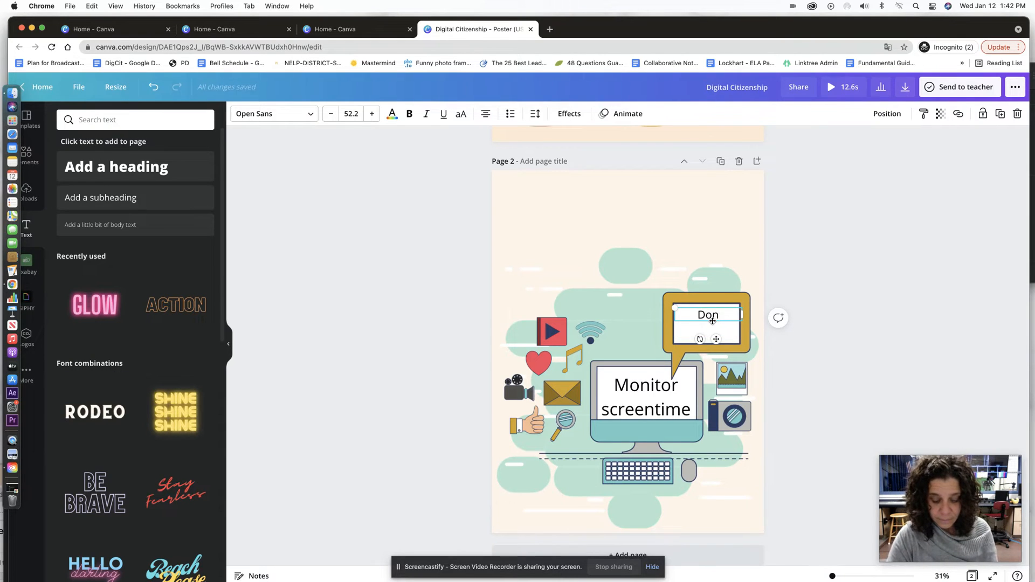
text('t share pass)
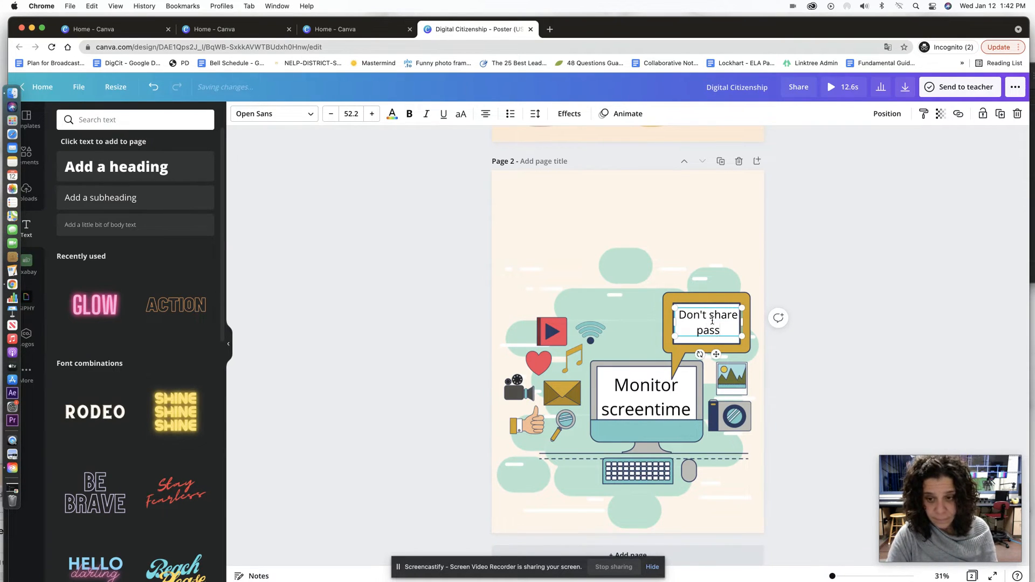
text(words)
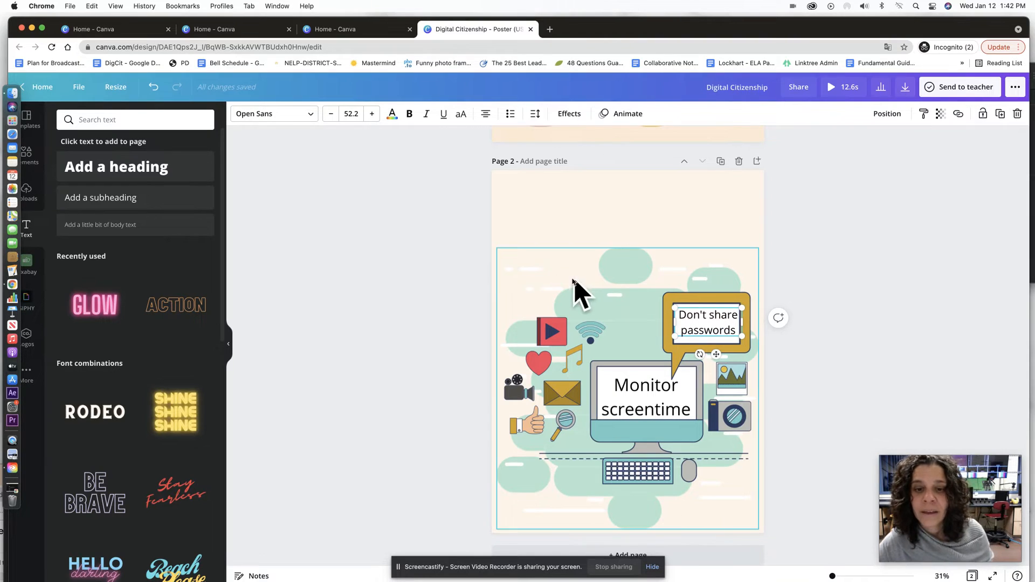
click(817, 292)
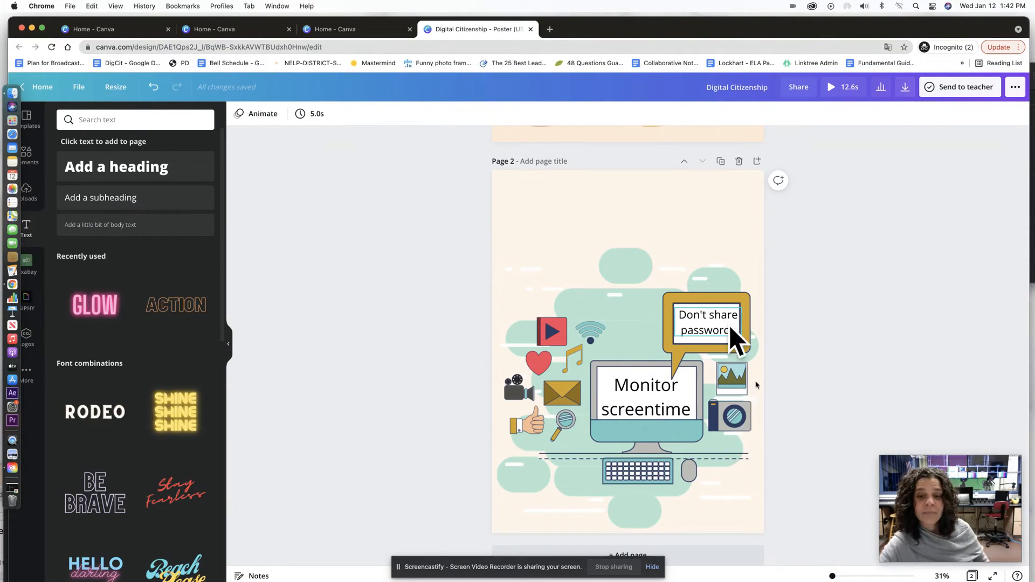
Add a third page to the poster and search the elements for "frame".
scroll(615, 488, down, 1)
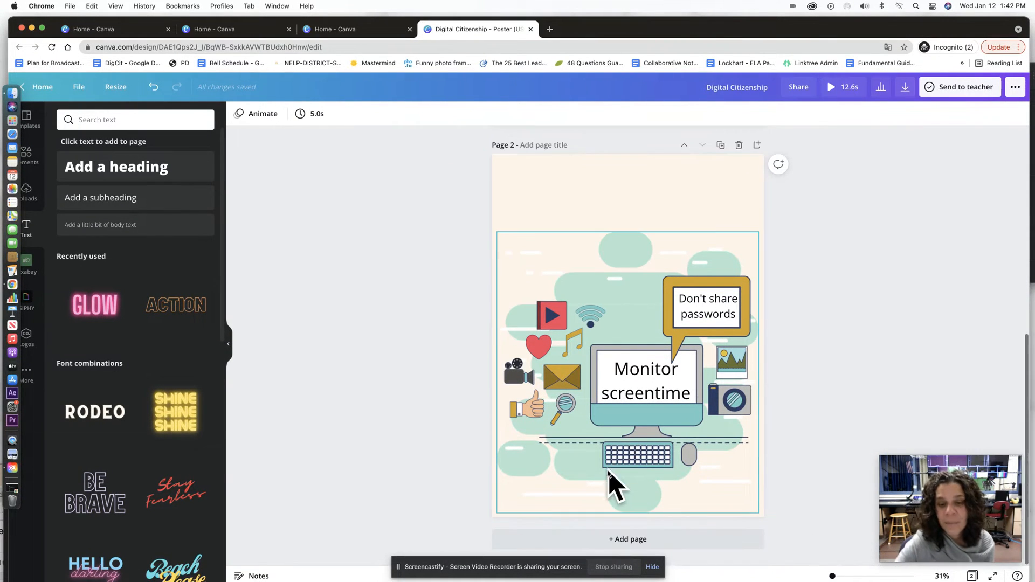
click(630, 540)
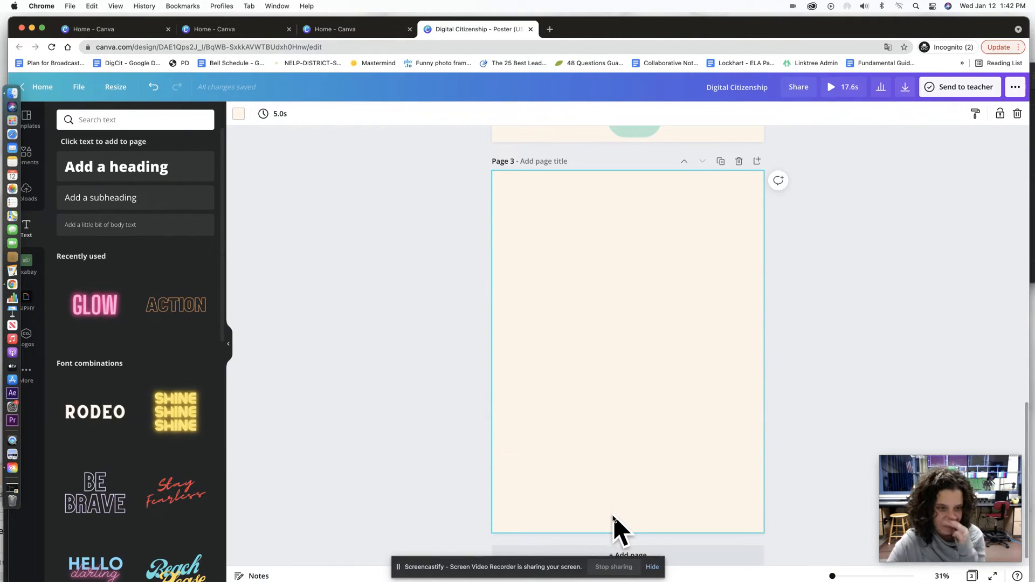
click(26, 156)
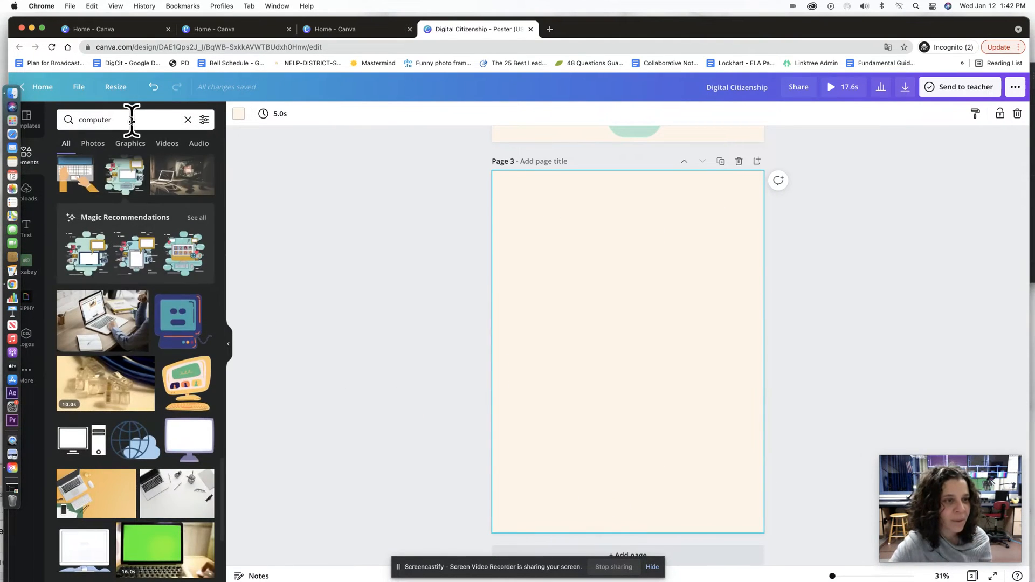
double_click(132, 119)
text(frame)
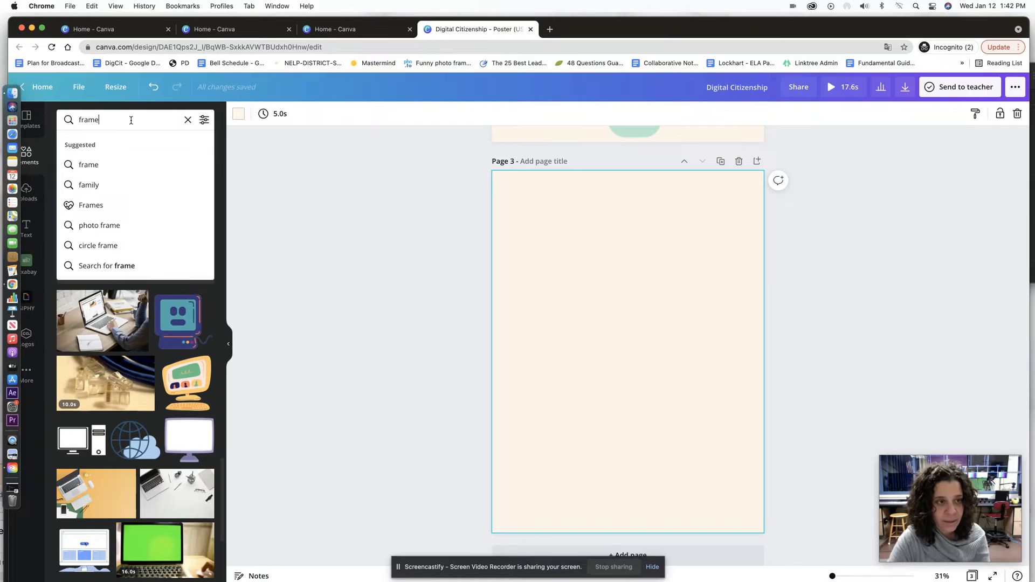
key(Return)
Insert the oval picture frame on page 3 and move it to the page's upper-left area.
scroll(123, 351, down, 5)
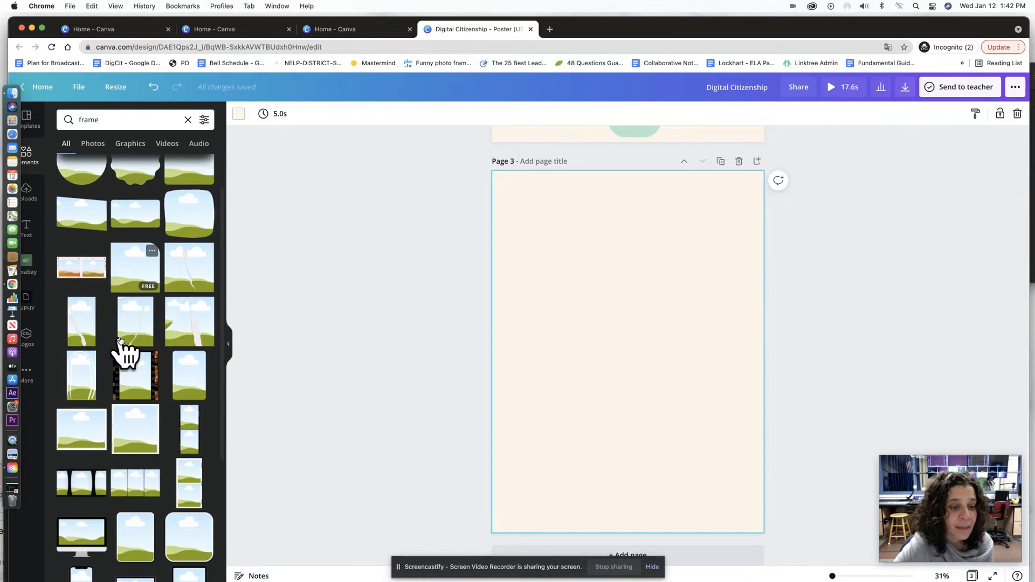
scroll(120, 340, down, 5)
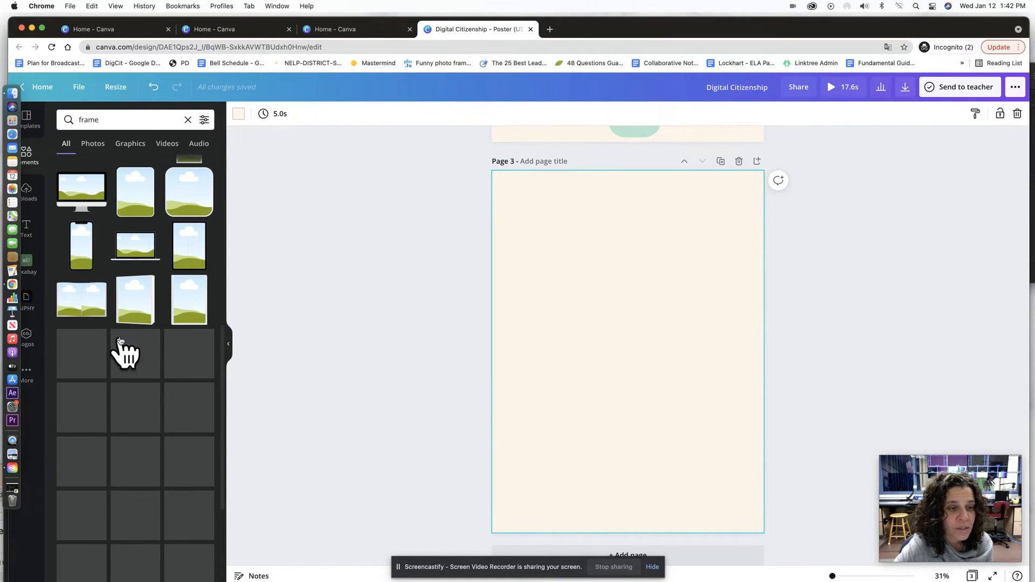
scroll(121, 339, down, 5)
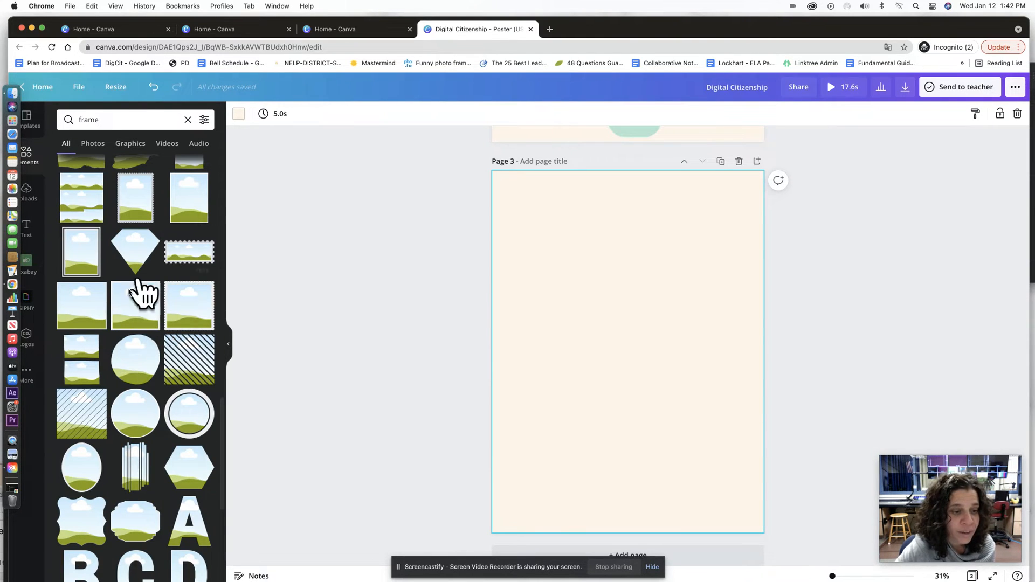
scroll(93, 488, down, 5)
scroll(92, 484, up, 5)
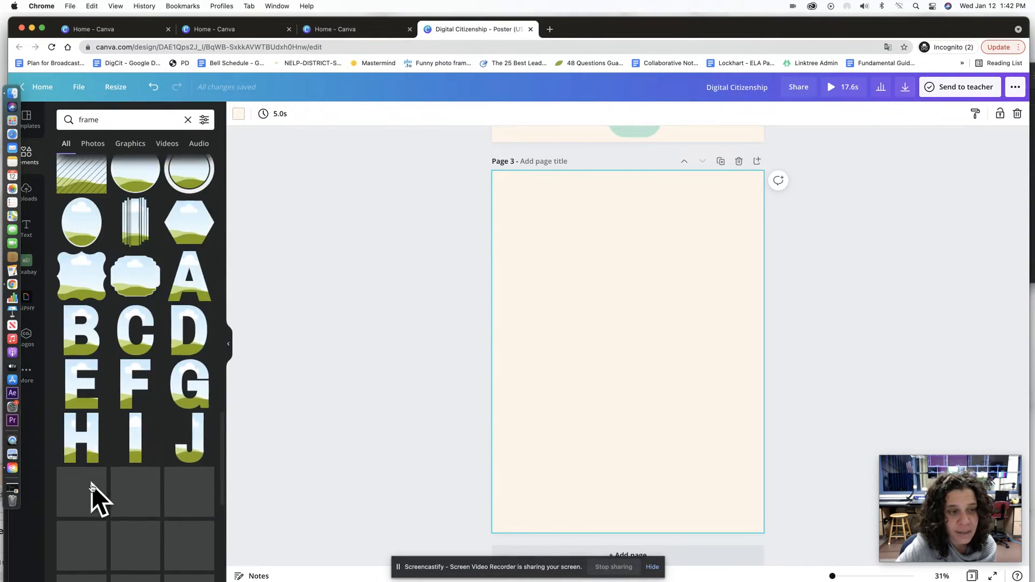
click(89, 467)
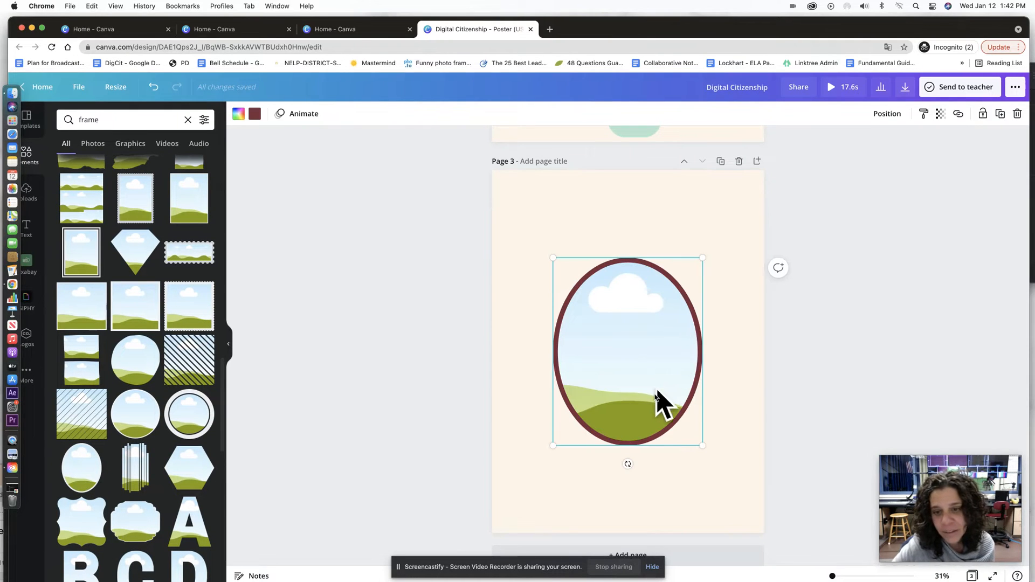
drag(663, 404, 617, 351)
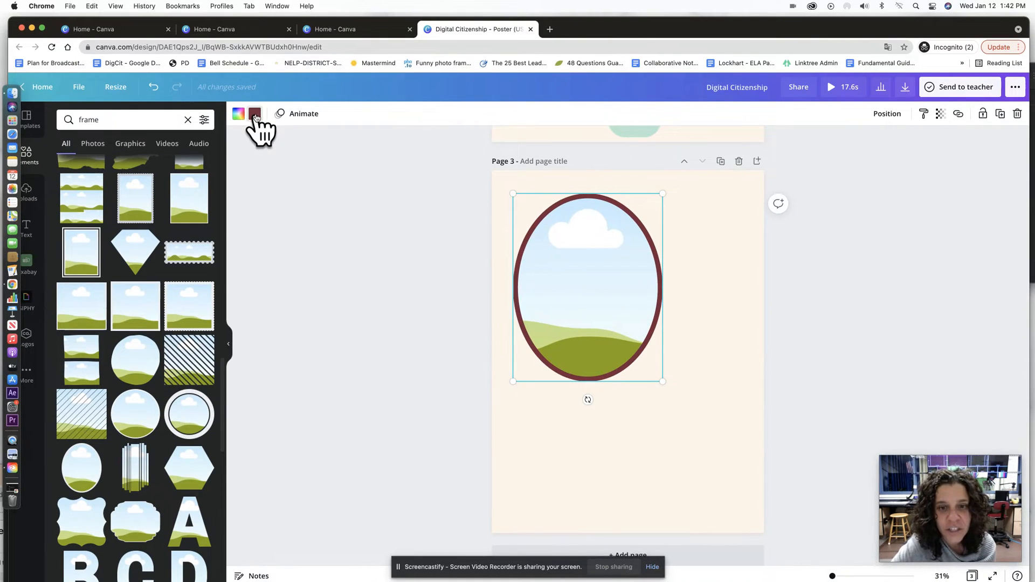
Recolor the oval frame's border dark navy from the document colors and shrink the frame to about half its width.
click(255, 114)
click(121, 167)
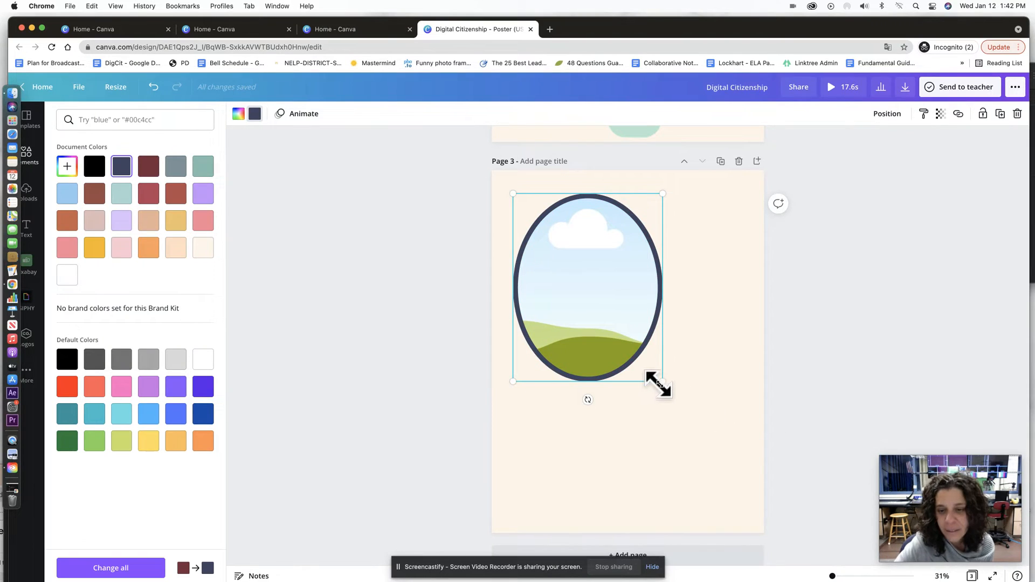
drag(659, 384, 594, 293)
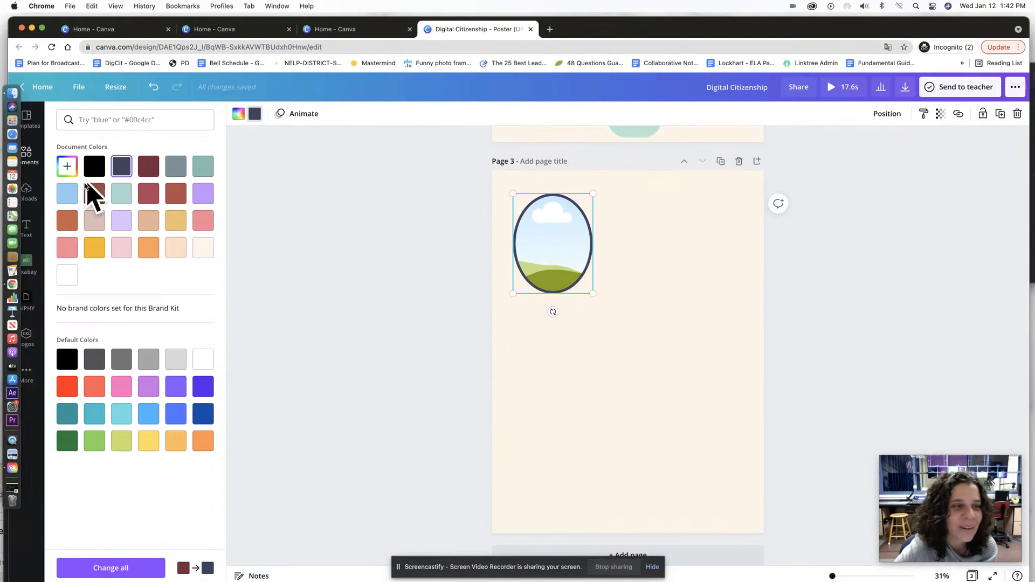
Search Pixabay for "technology" and look through the images for one that suits the oval frame.
click(26, 266)
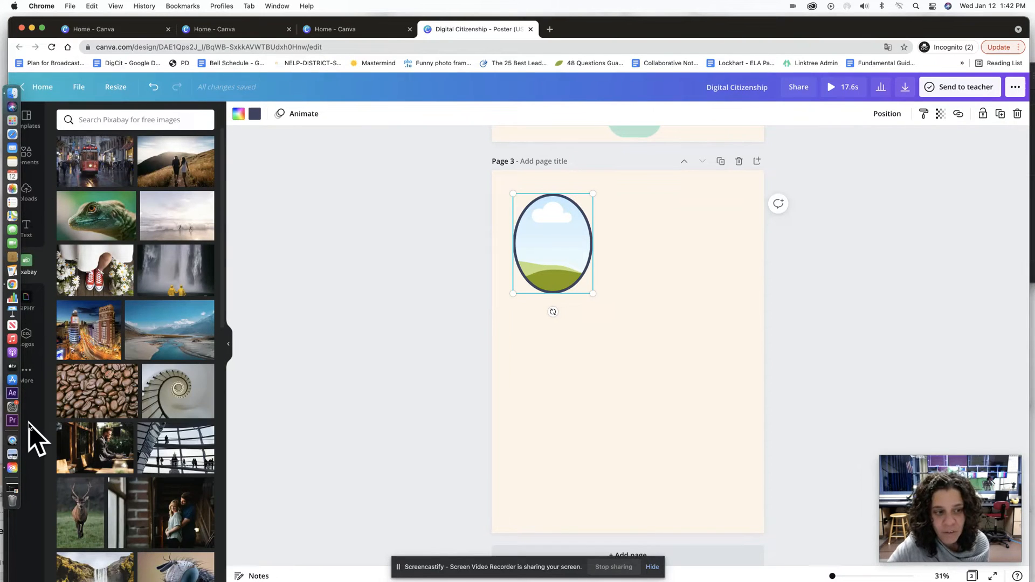
click(26, 374)
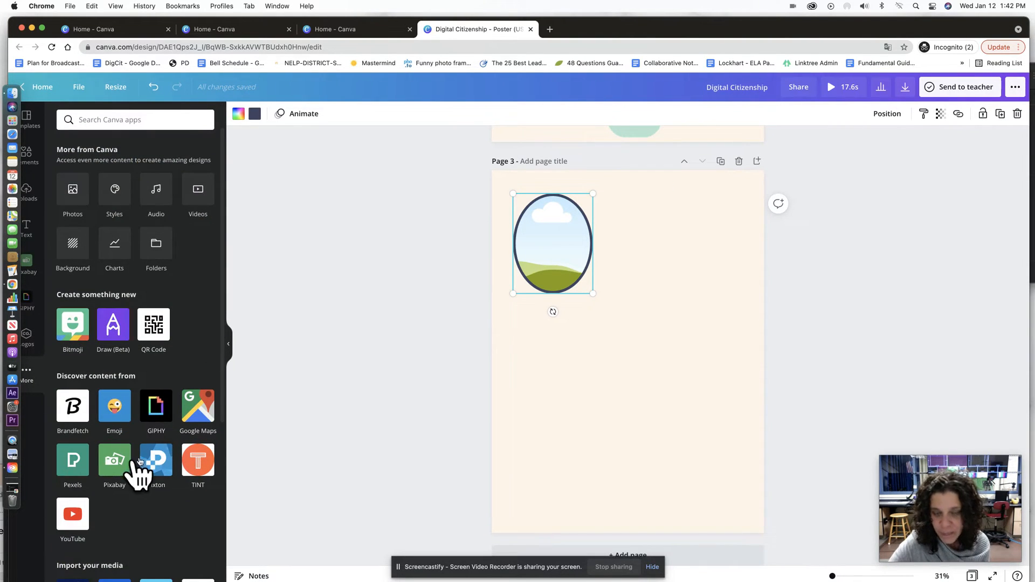
click(30, 267)
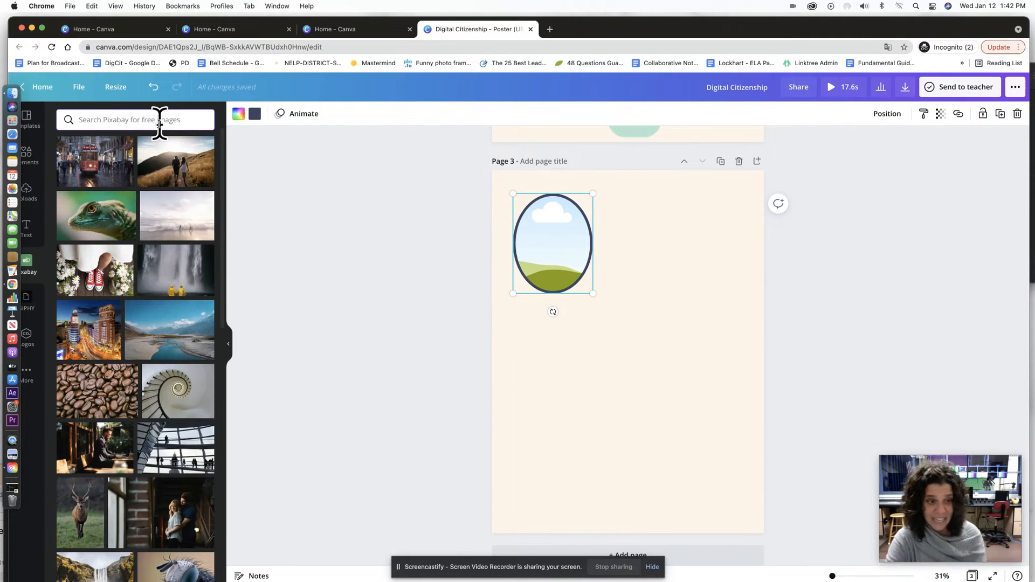
text(technology)
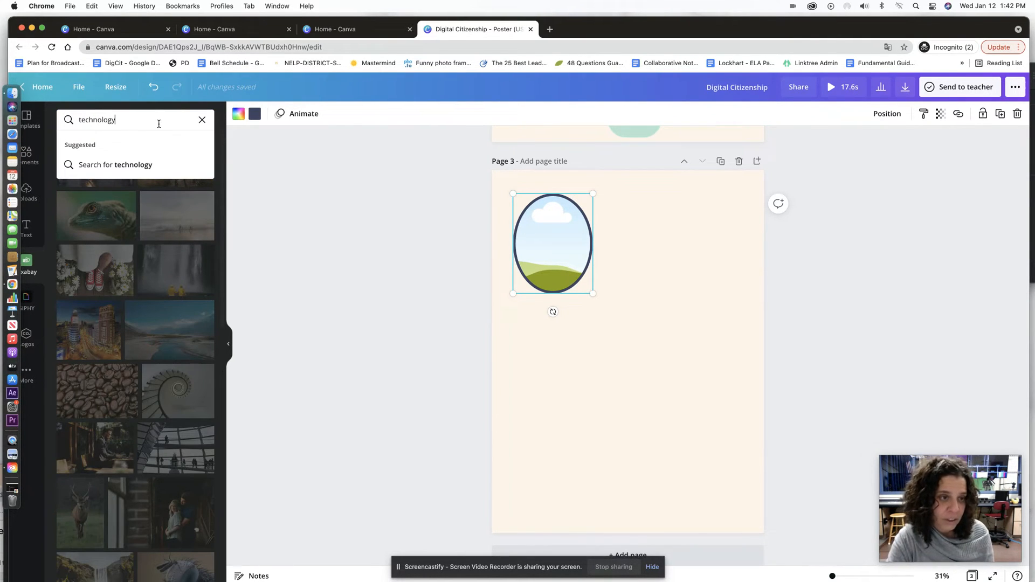
key(Return)
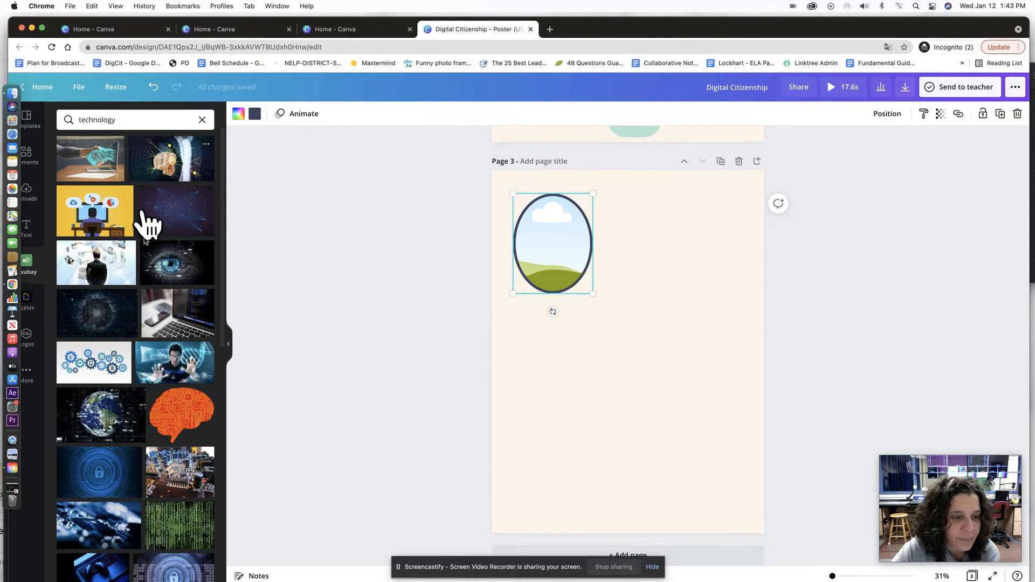
scroll(156, 345, down, 7)
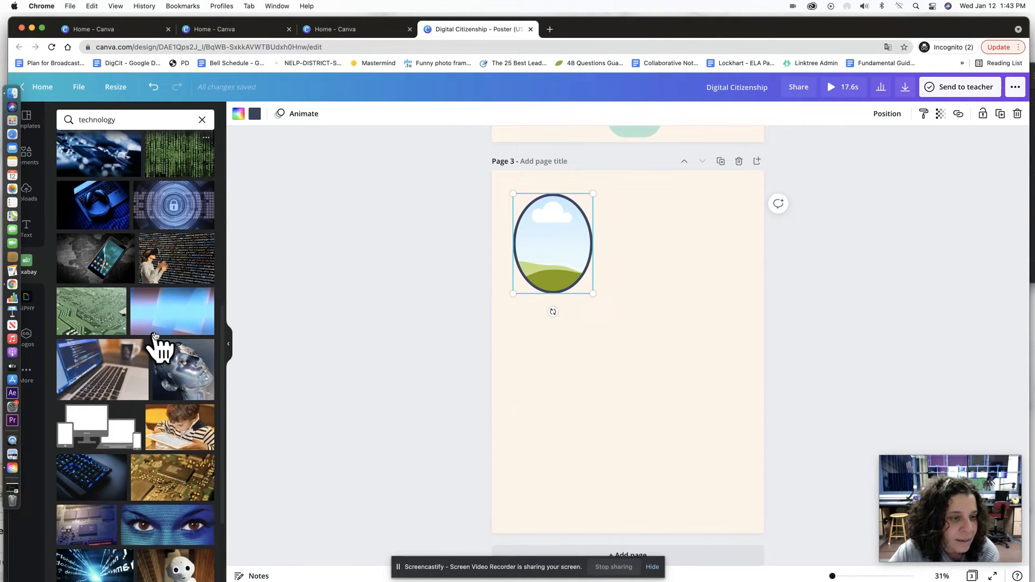
scroll(154, 336, down, 5)
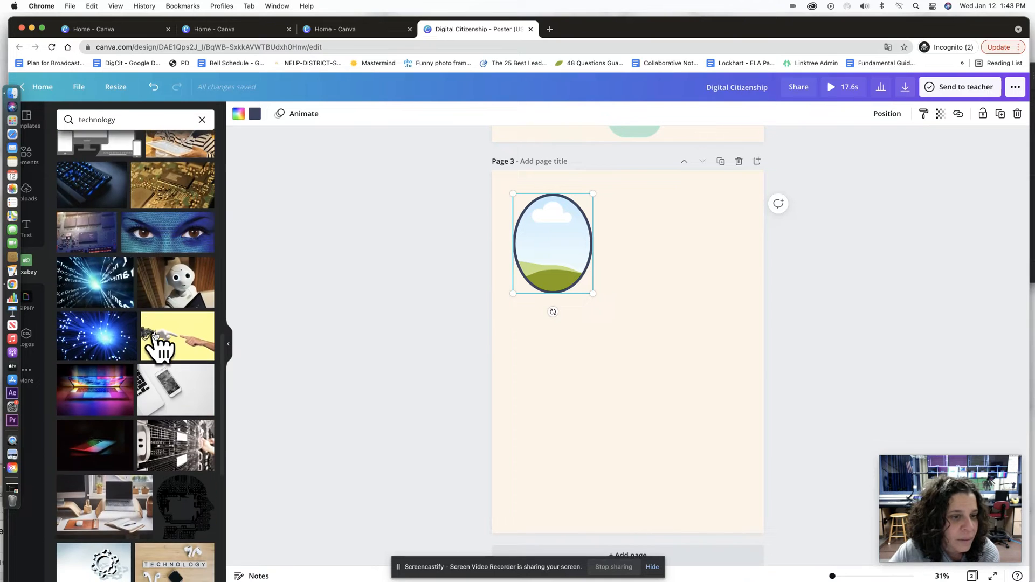
scroll(154, 337, down, 6)
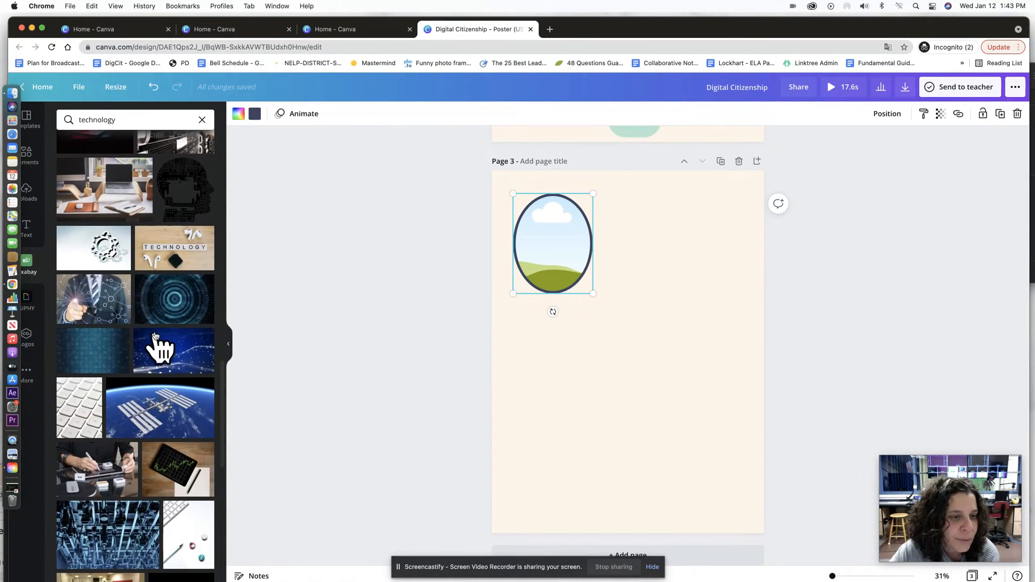
scroll(155, 336, down, 7)
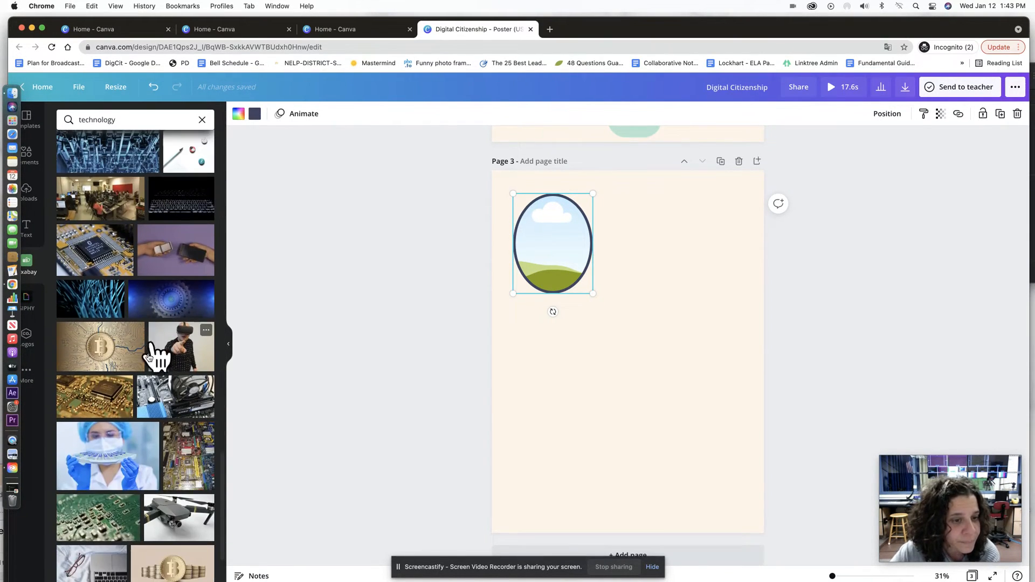
Search Pixabay for "students and technology" and fill the oval frame with the photo of the two students at a laptop.
click(84, 120)
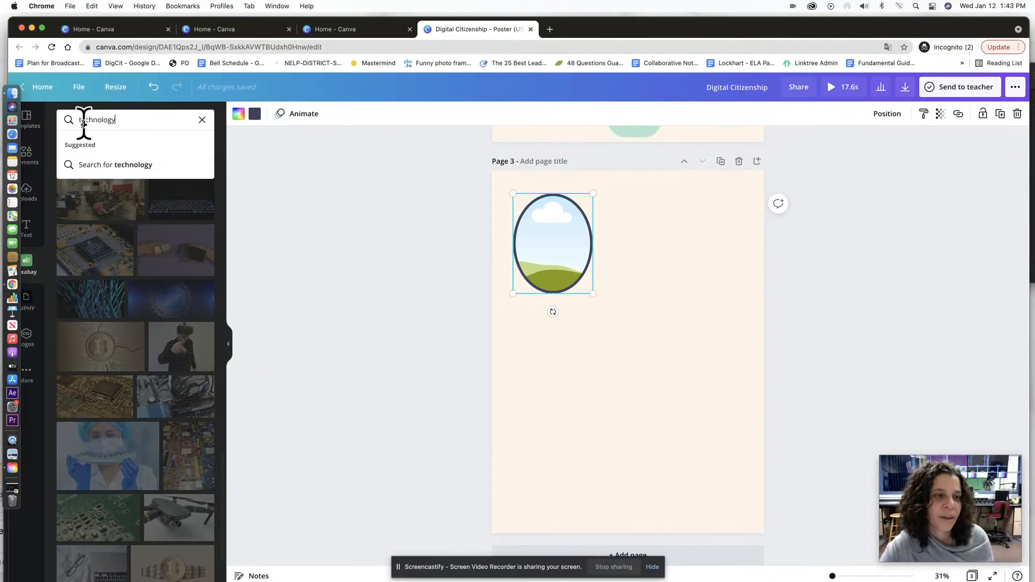
key(Return)
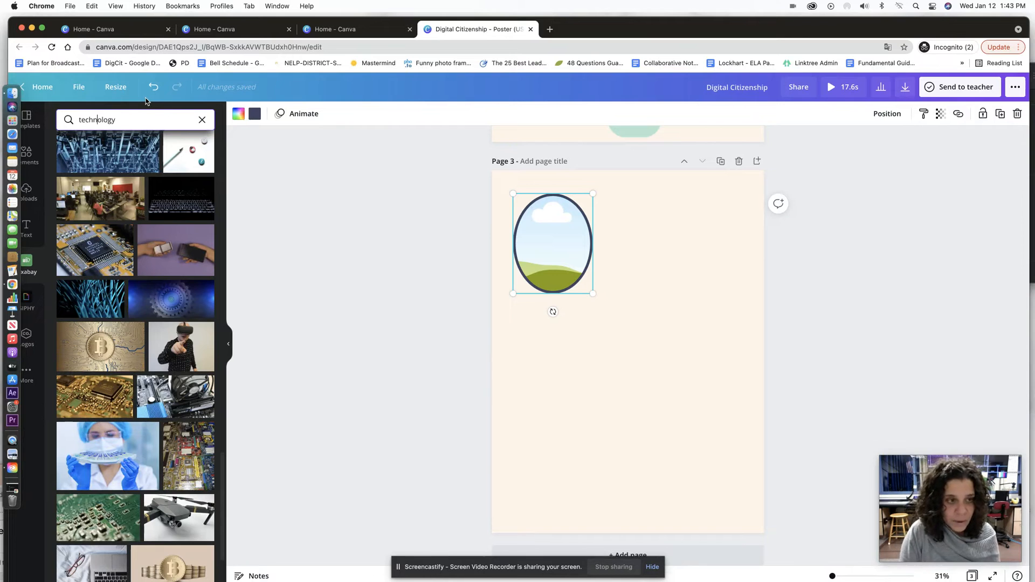
text(students a)
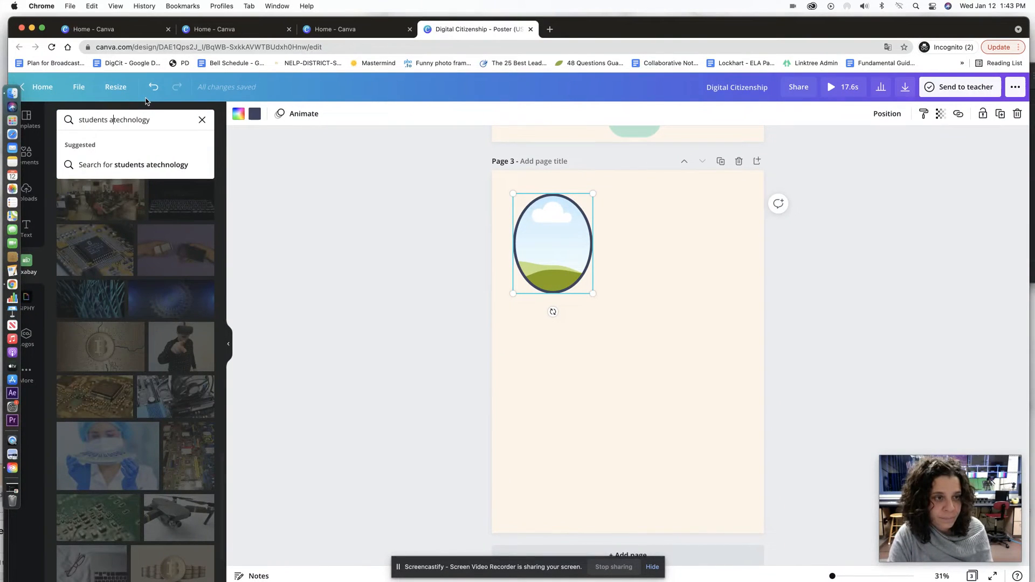
text(nd)
key(Return)
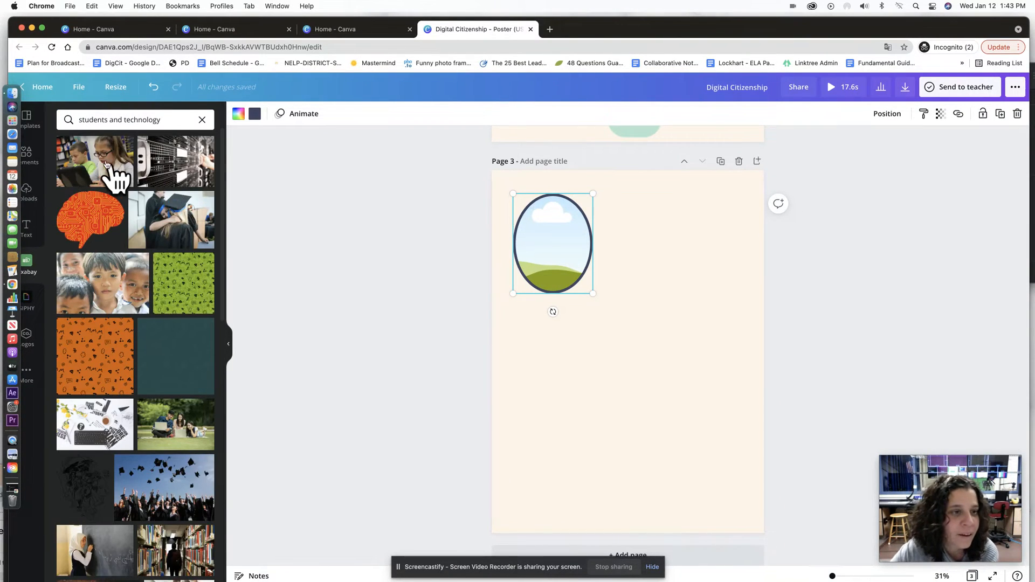
drag(479, 195, 534, 221)
drag(606, 294, 564, 221)
click(555, 273)
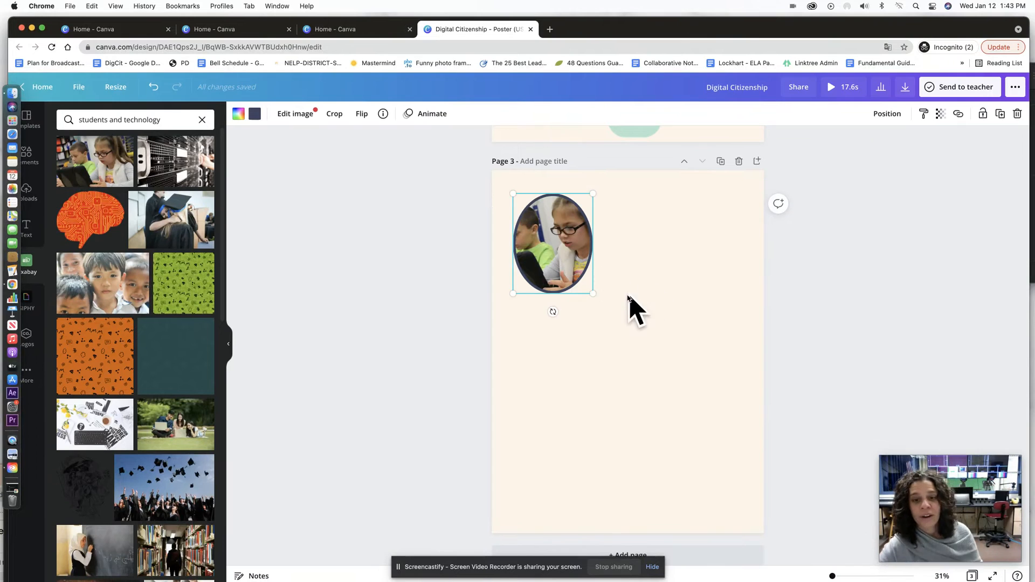
Slightly enlarge the framed photo in page 3's upper-left corner and set the green technology-icon pattern as the page background.
drag(587, 293, 639, 296)
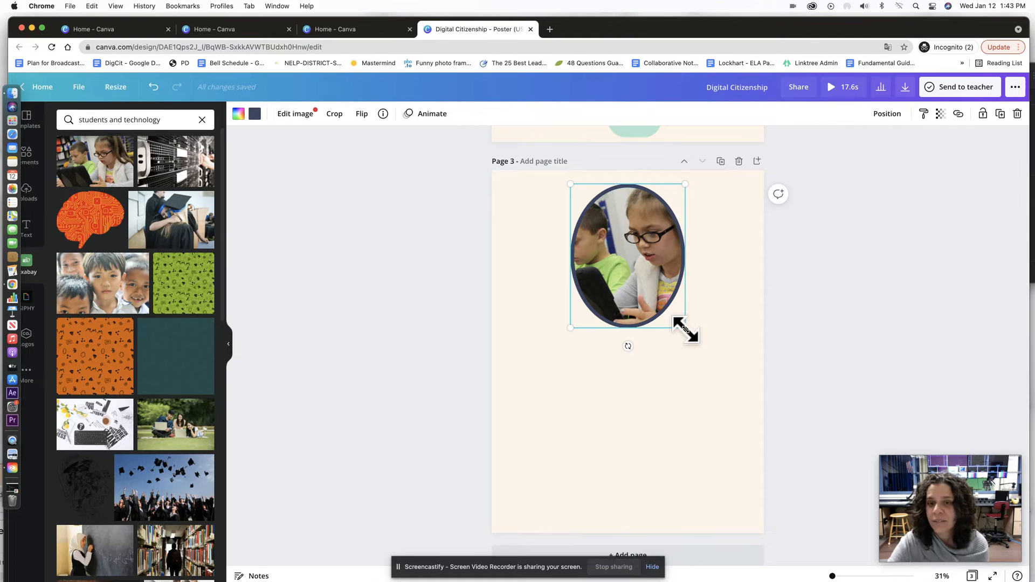
drag(685, 328, 650, 297)
drag(602, 227, 532, 226)
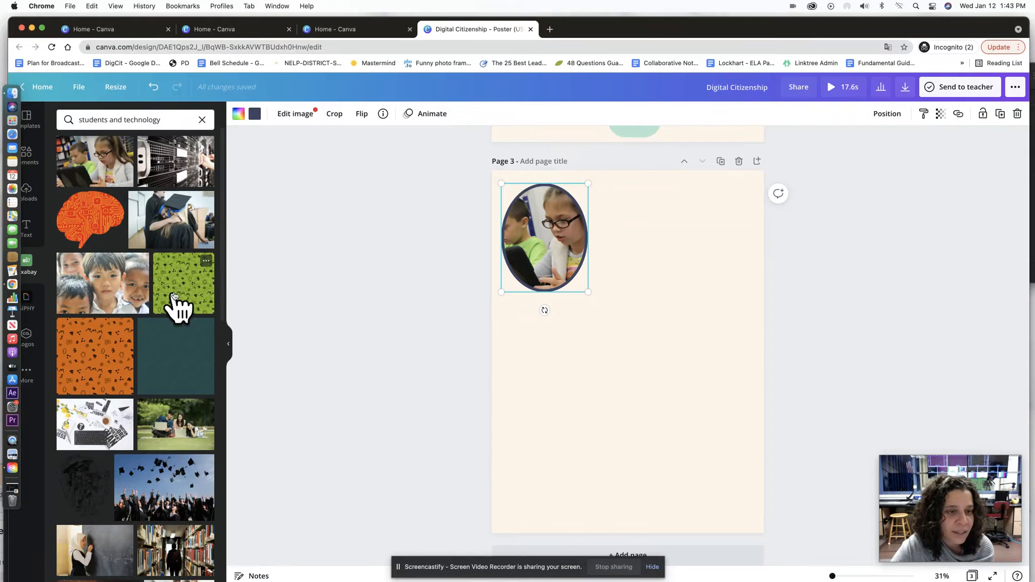
drag(174, 296, 520, 321)
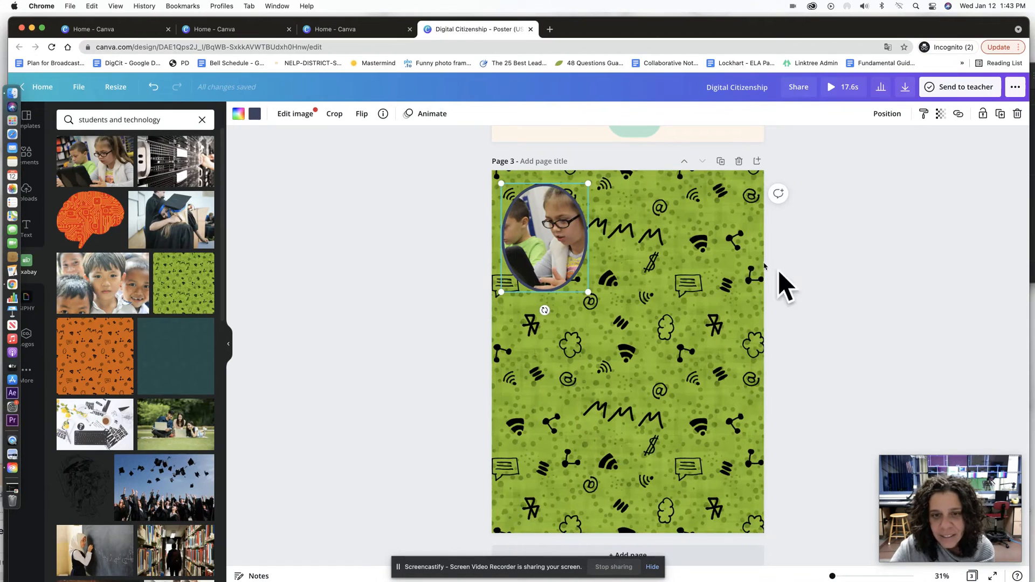
Search the elements for "box" and "square" to look for a shape that suits a title banner.
click(34, 161)
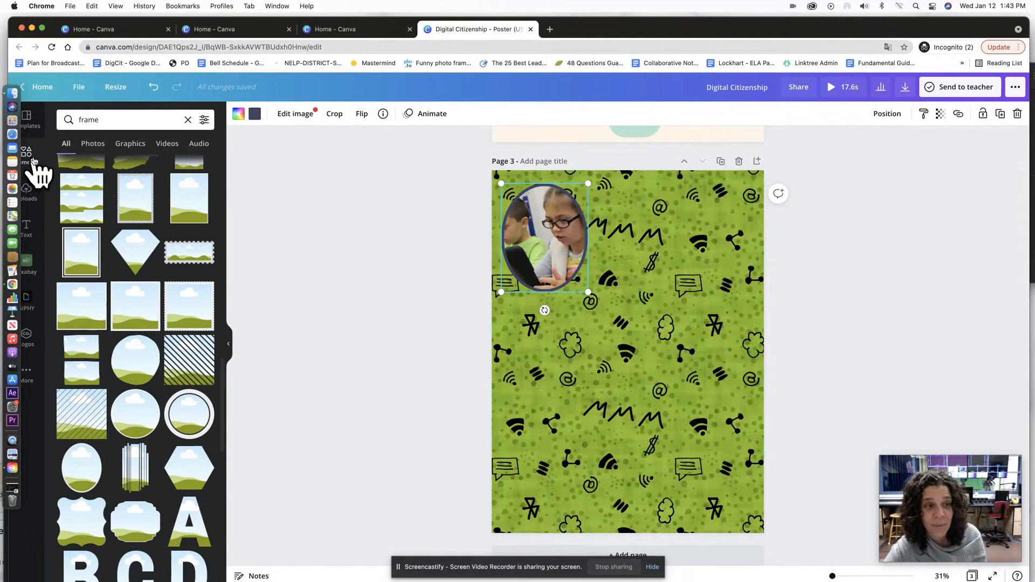
click(107, 120)
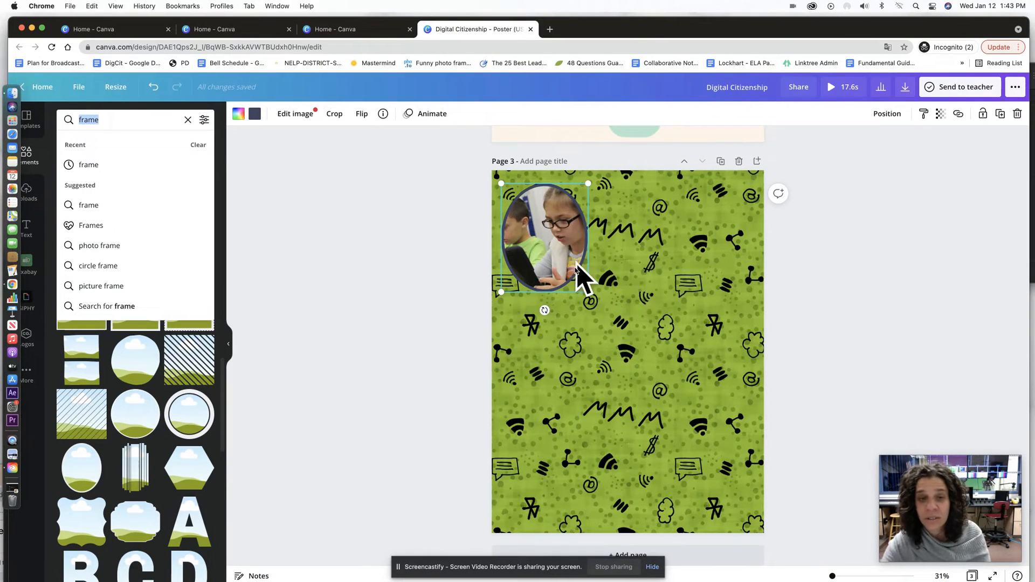
key(BackSpace)
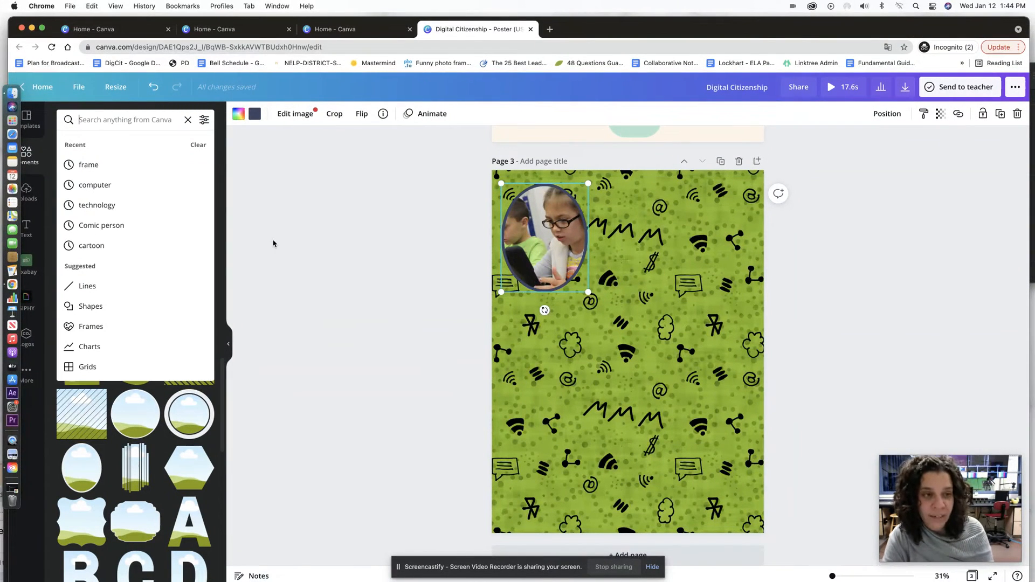
text(box)
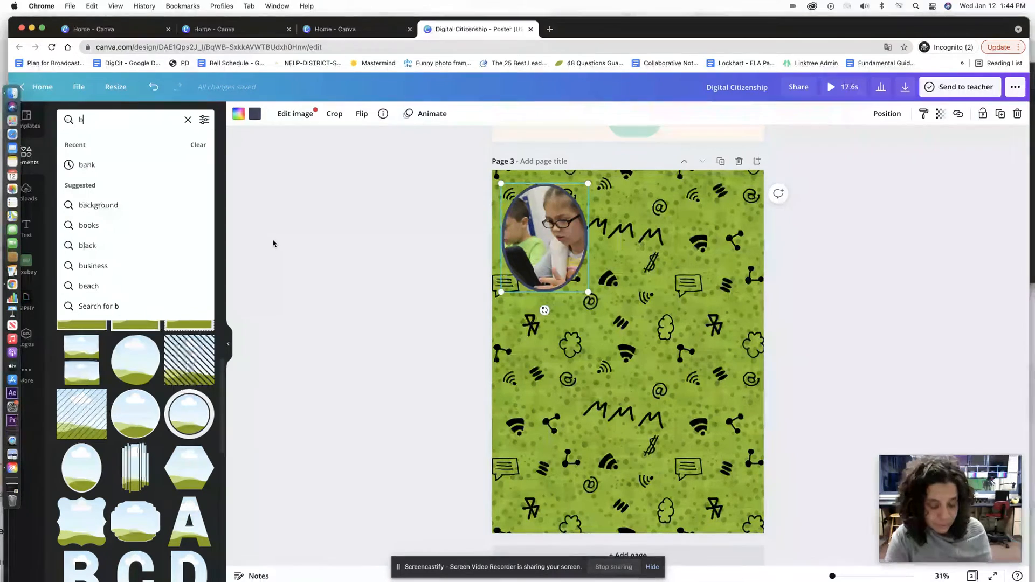
key(Return)
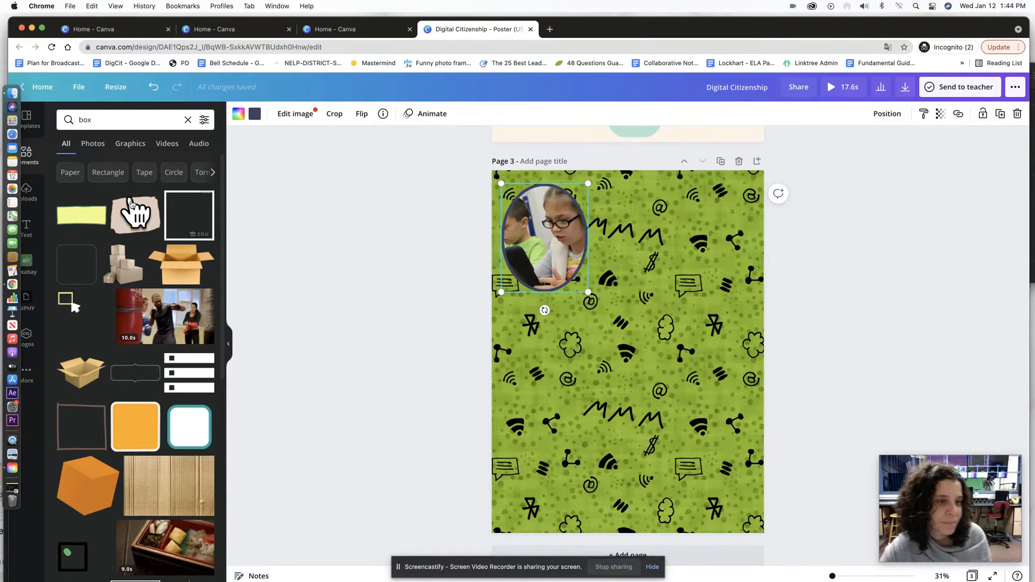
double_click(119, 125)
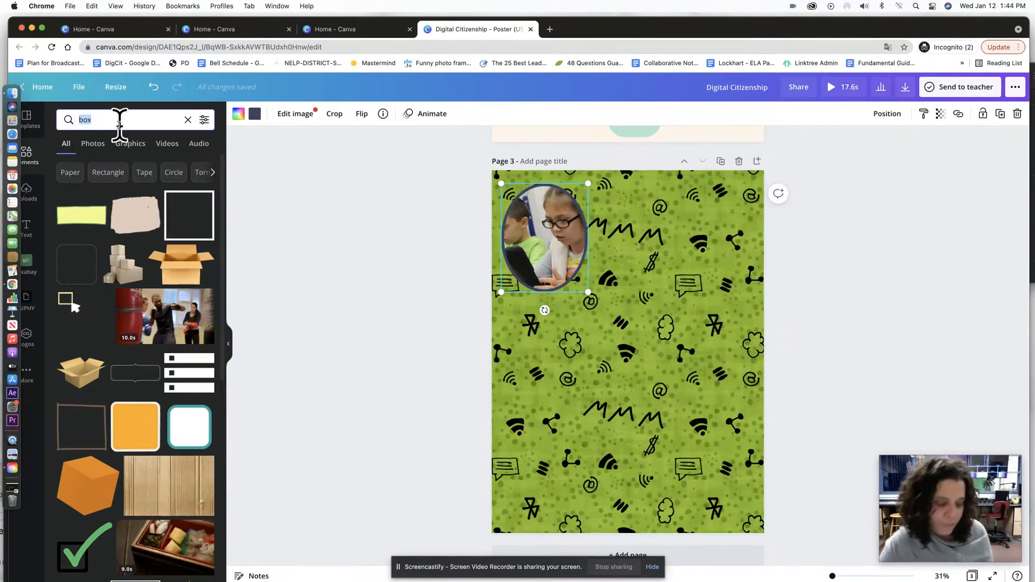
text(square)
key(Return)
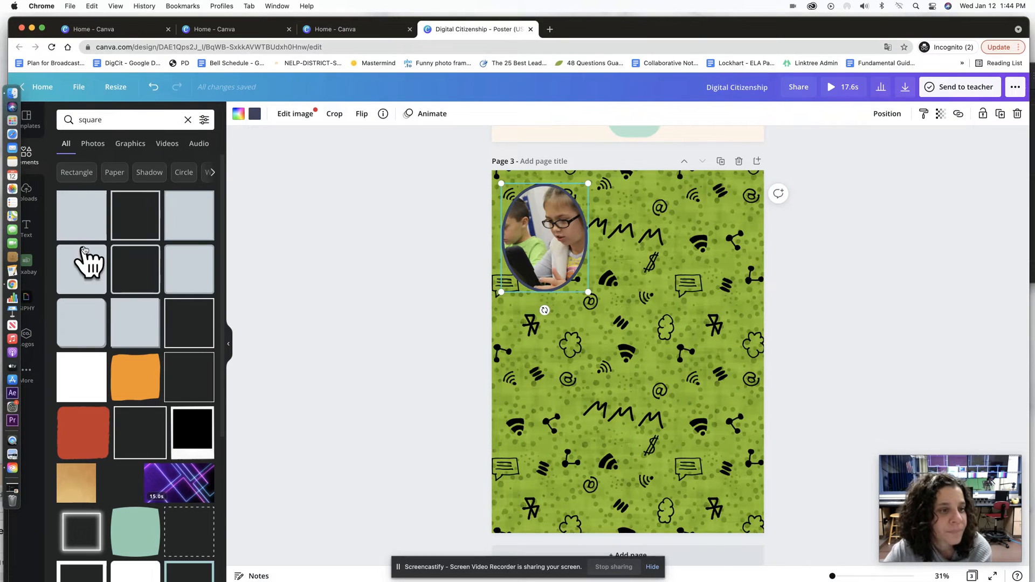
Search the elements for "shapes" and add the gray folded-corner note shape to page 3.
double_click(114, 120)
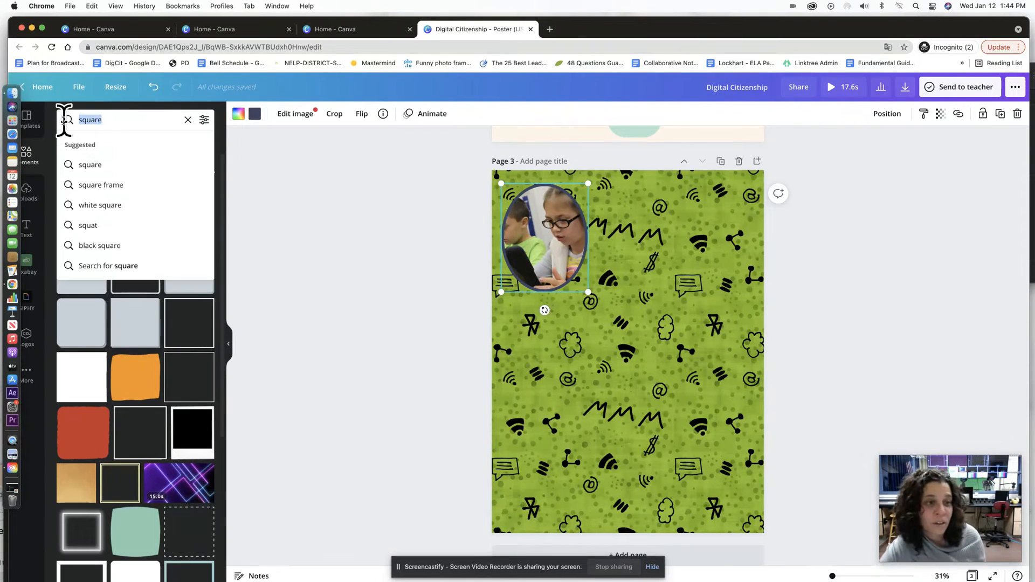
text(shapes)
key(Return)
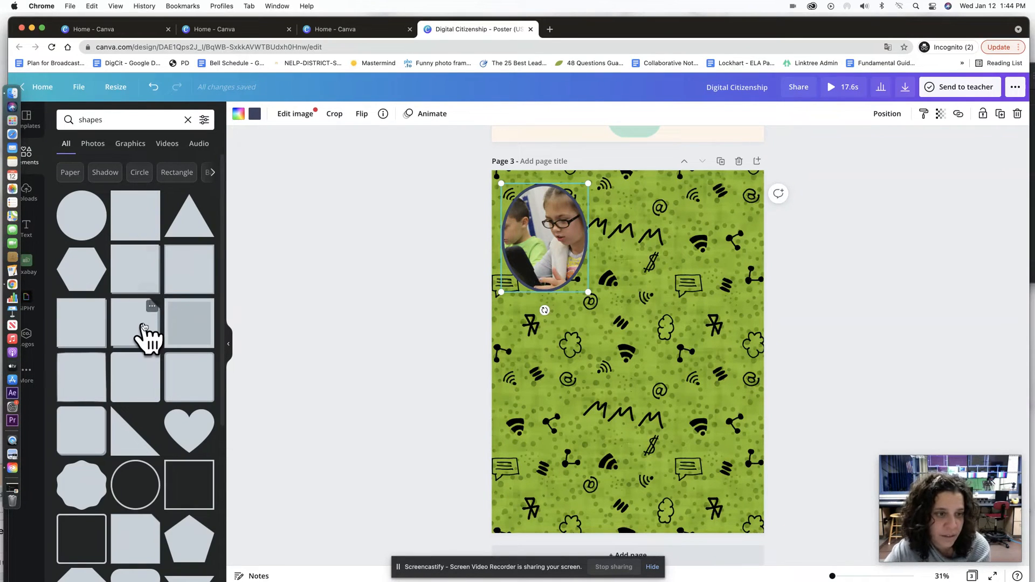
drag(143, 332, 624, 343)
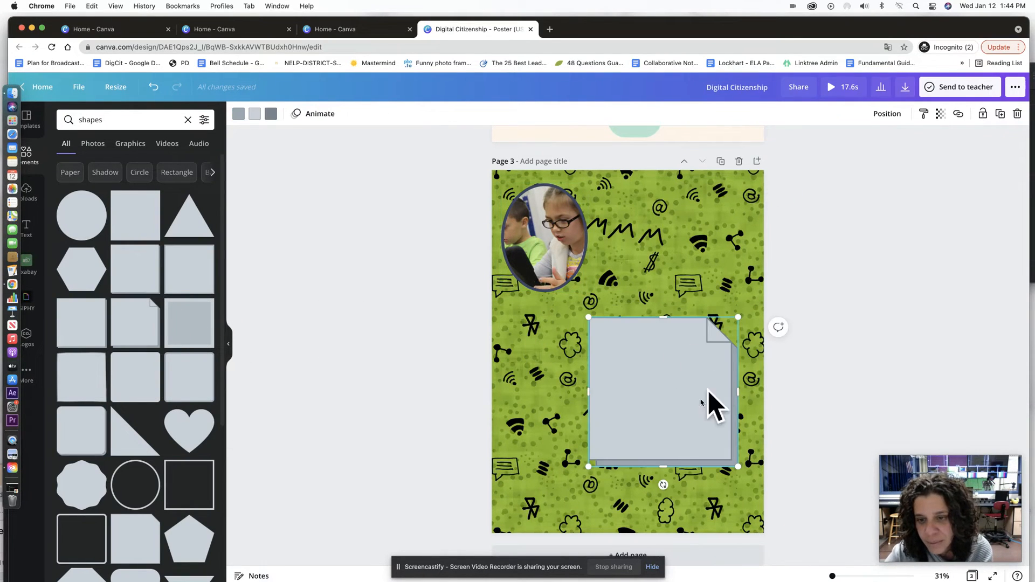
Flatten and widen the note shape into a banner beside the oval photo, overlapping the photo's inner edge.
drag(692, 418, 690, 343)
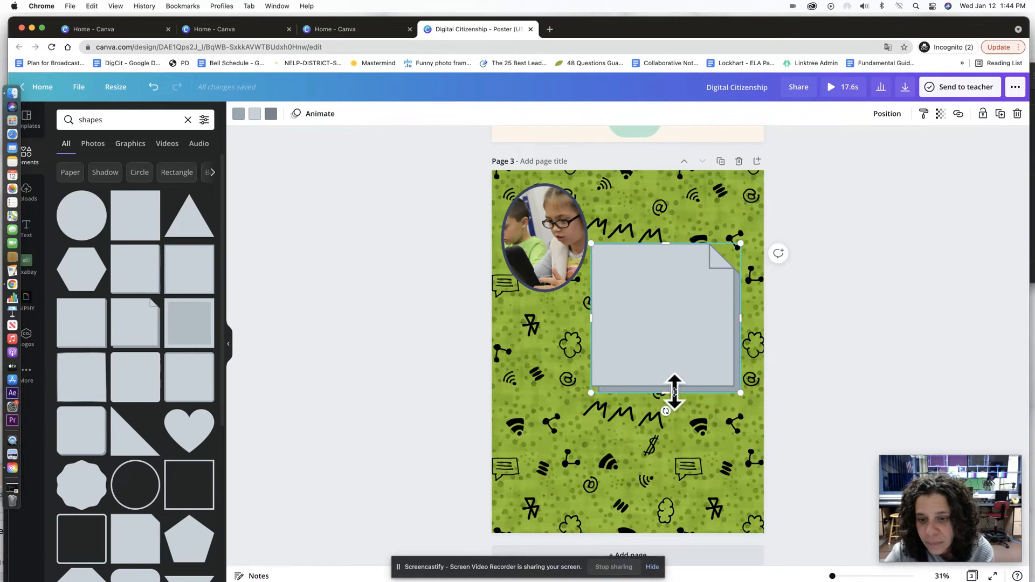
drag(675, 392, 634, 250)
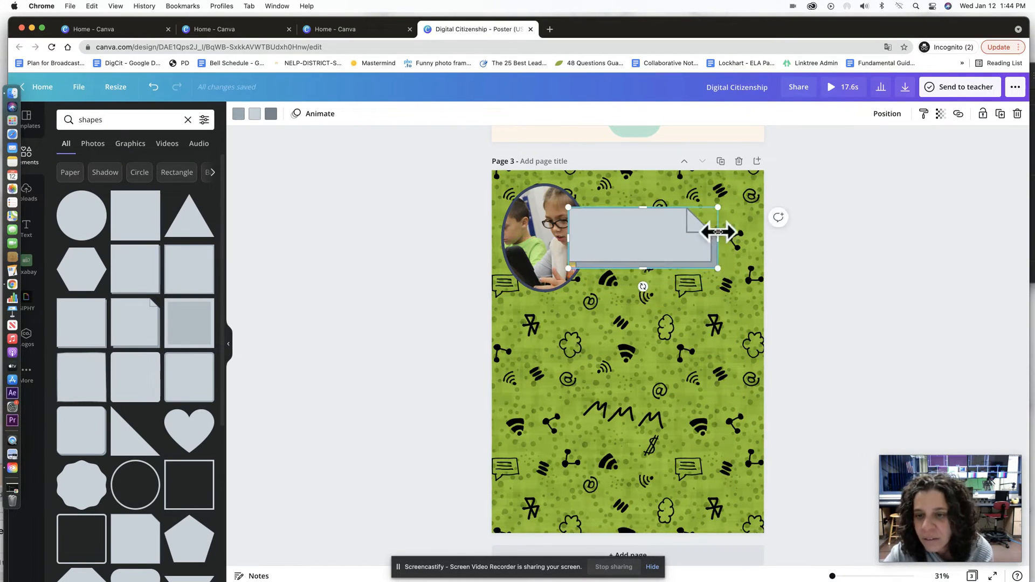
drag(729, 234, 748, 234)
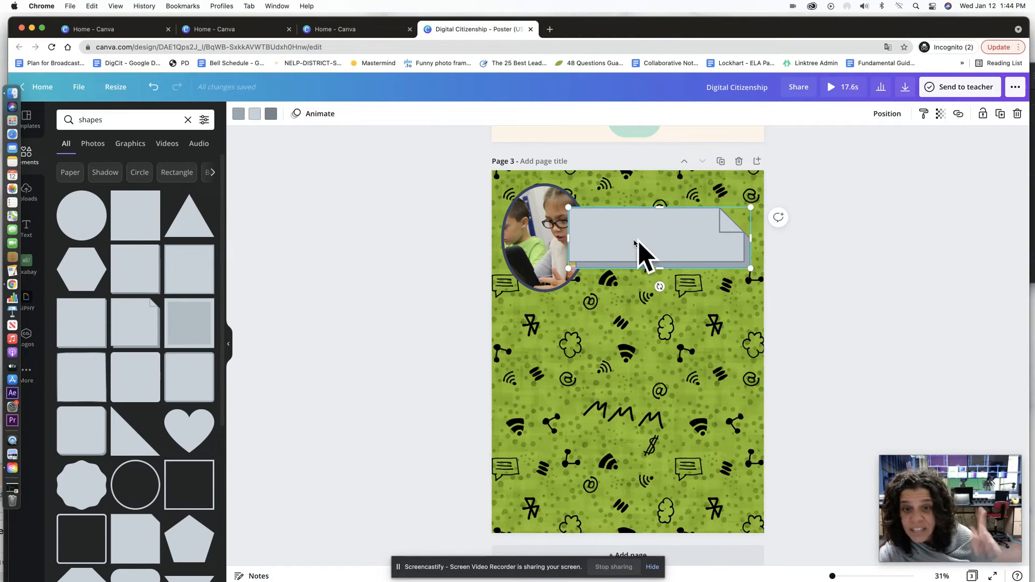
Send the banner shape backward so it sits behind the oval photo.
click(887, 114)
click(849, 145)
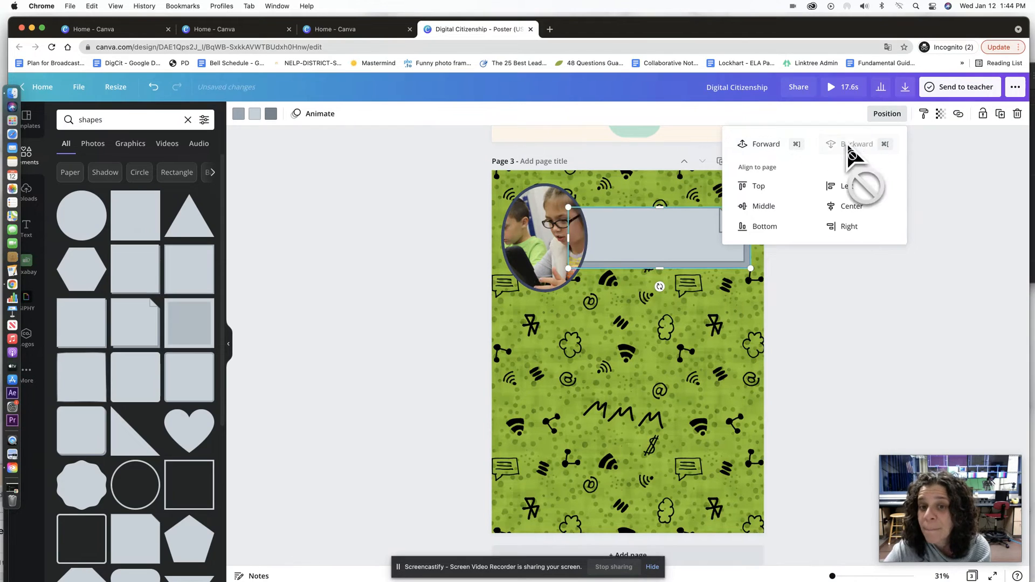
click(604, 254)
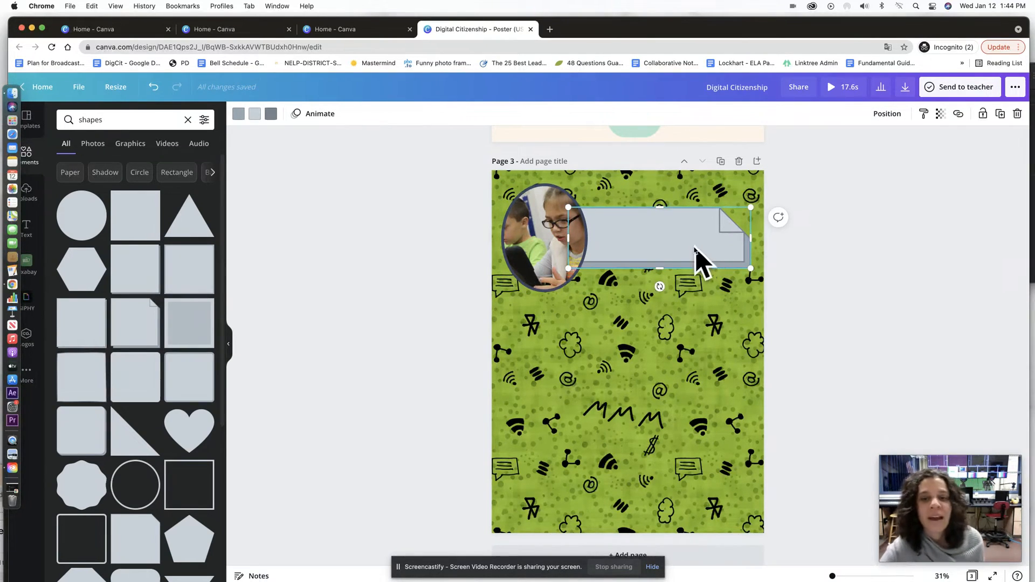
Recolor the banner's shadow light green and its main fill dark navy, using the colors from the students' photo.
click(239, 115)
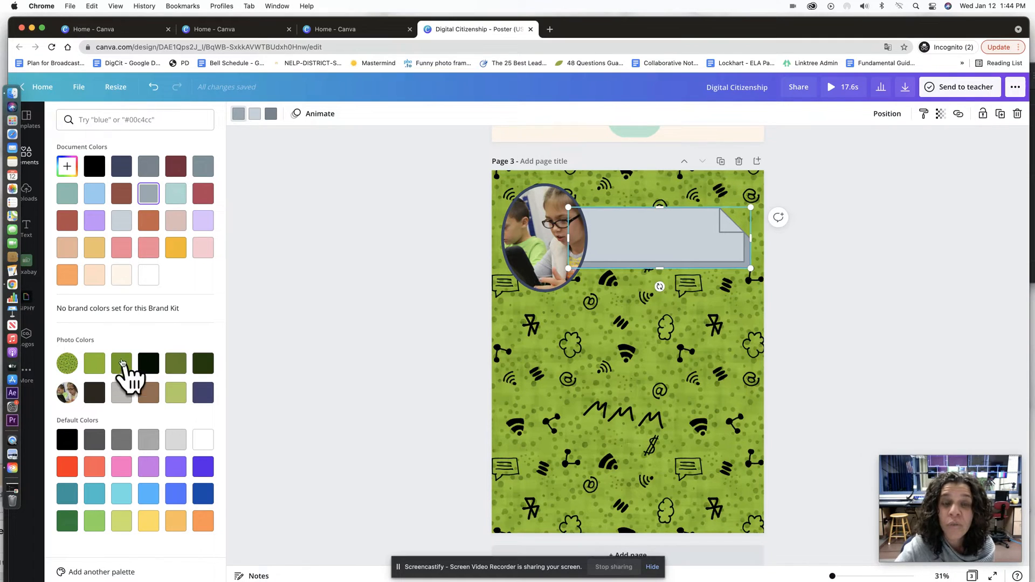
click(173, 395)
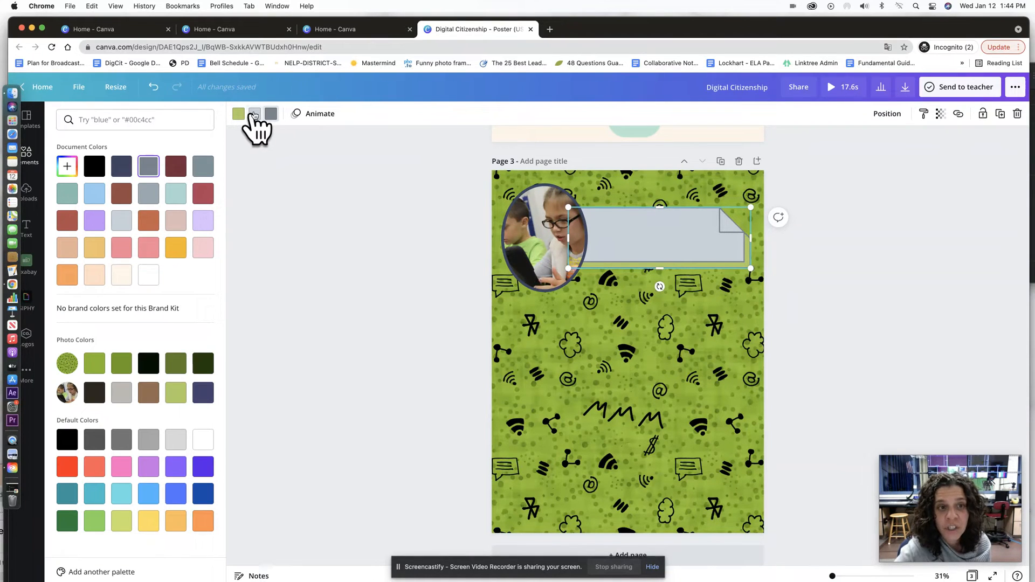
click(254, 115)
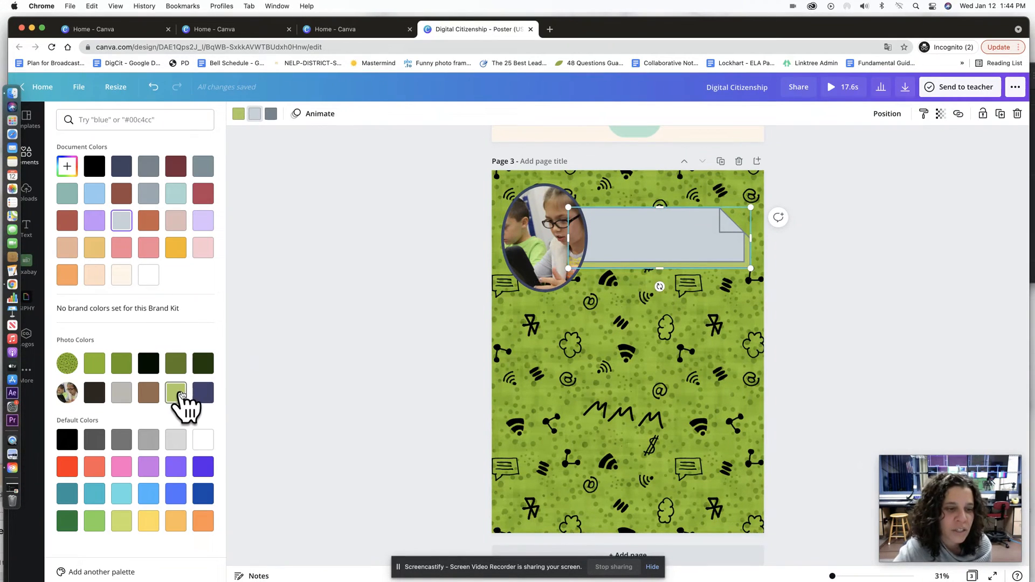
click(205, 394)
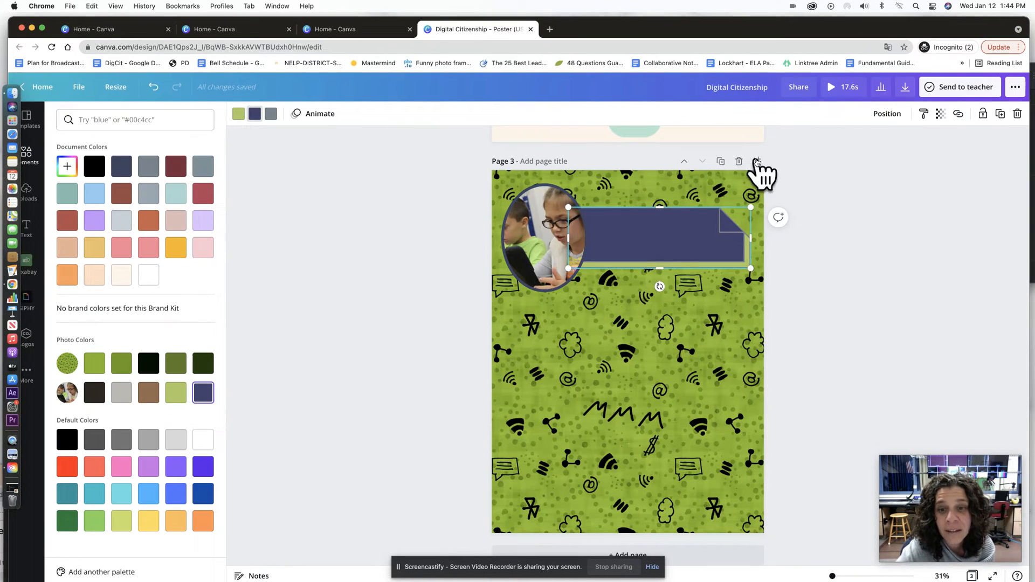
click(832, 372)
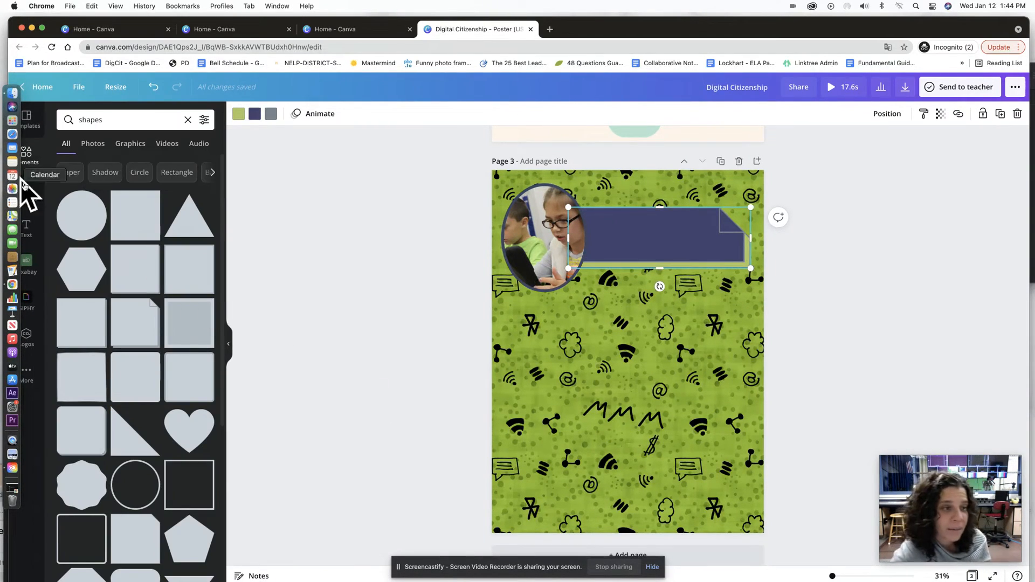
Add a heading to page 3 reading "Digital Citizenship".
click(26, 228)
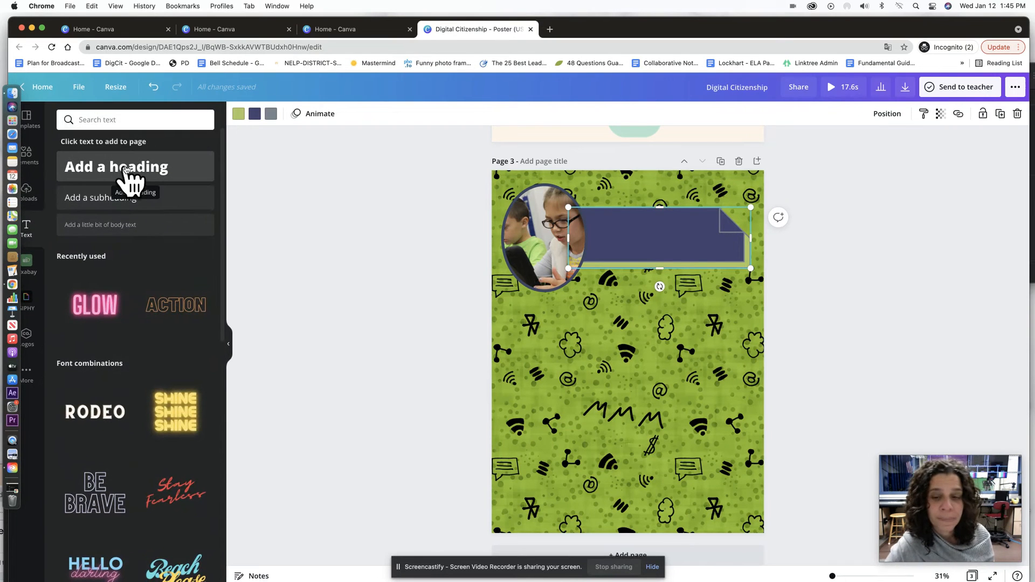
click(125, 167)
double_click(704, 270)
text(D)
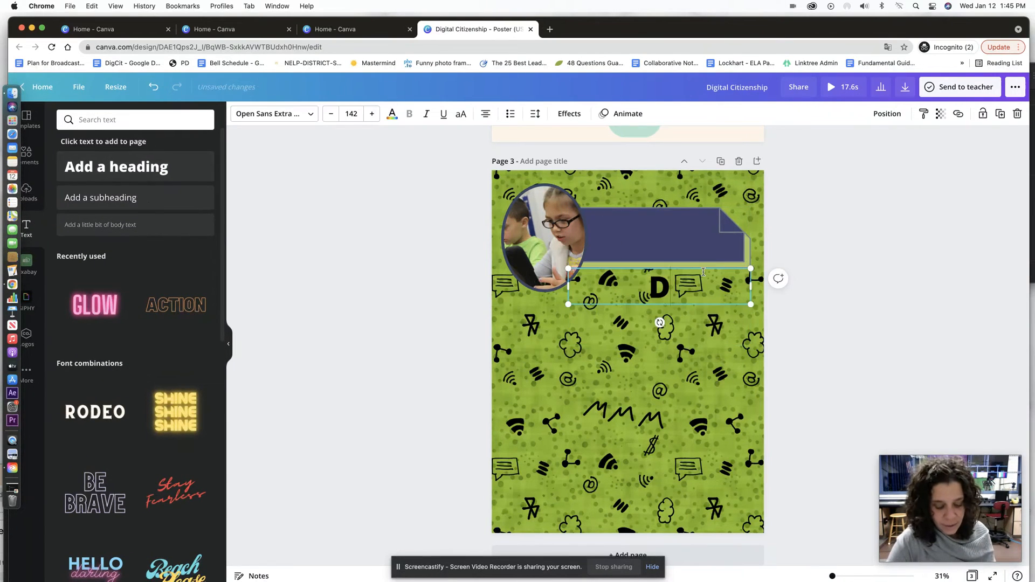
text(igital Citi)
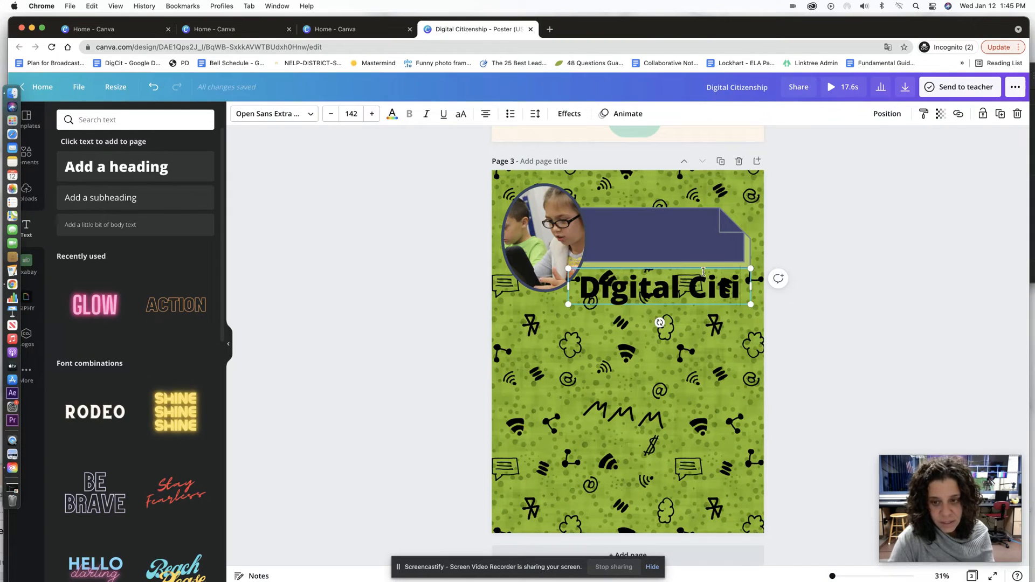
text(zenship)
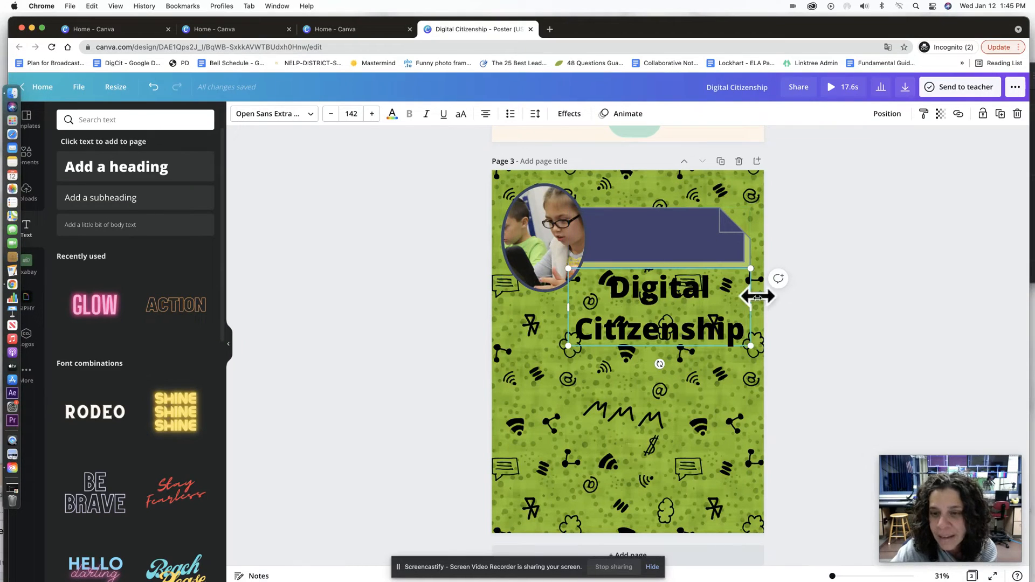
Shrink the "Digital Citizenship" heading to a font size of about 77.8 and center it on the navy banner.
drag(754, 300, 678, 312)
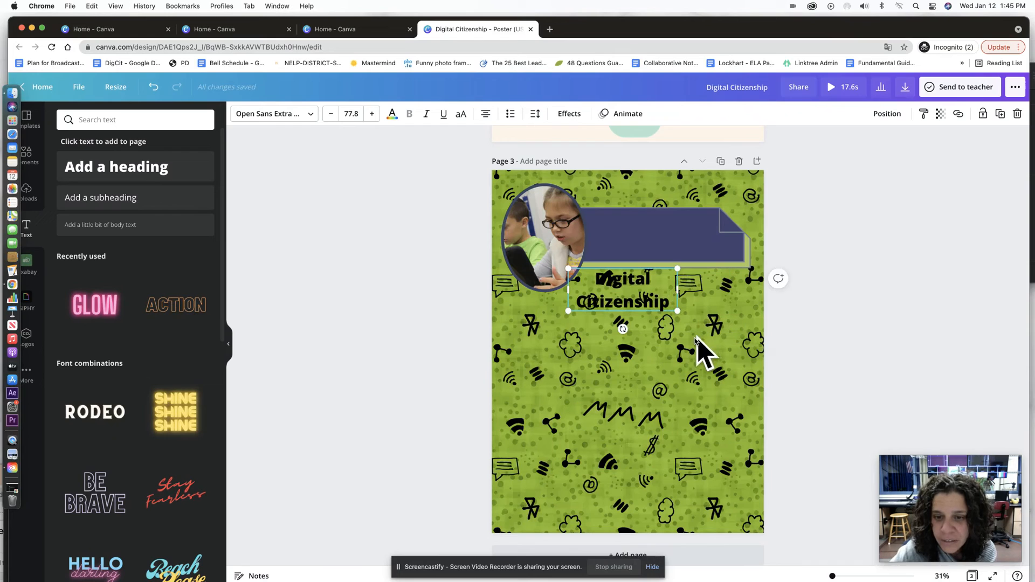
click(823, 341)
drag(592, 307, 648, 238)
double_click(651, 234)
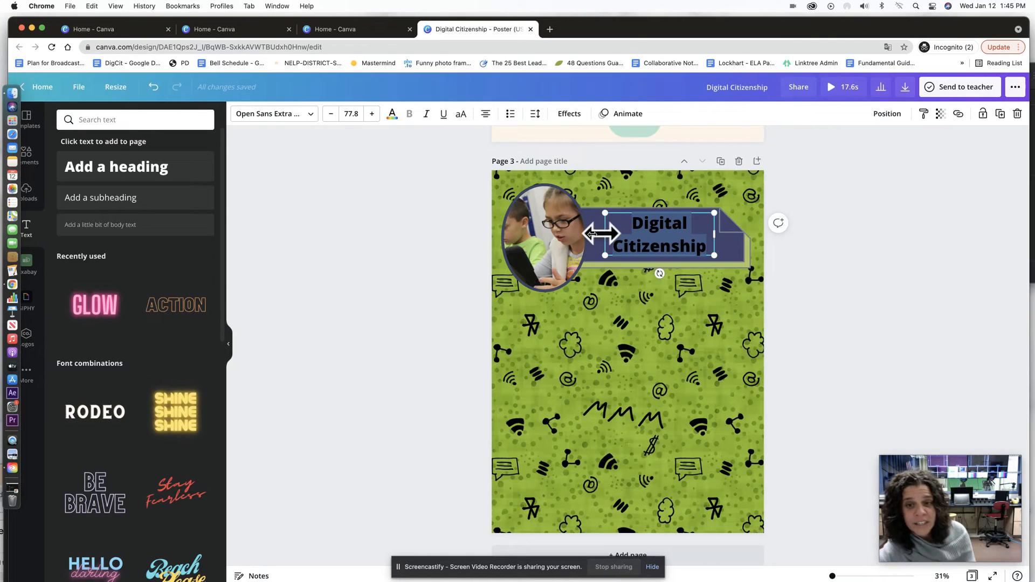
click(463, 266)
click(647, 241)
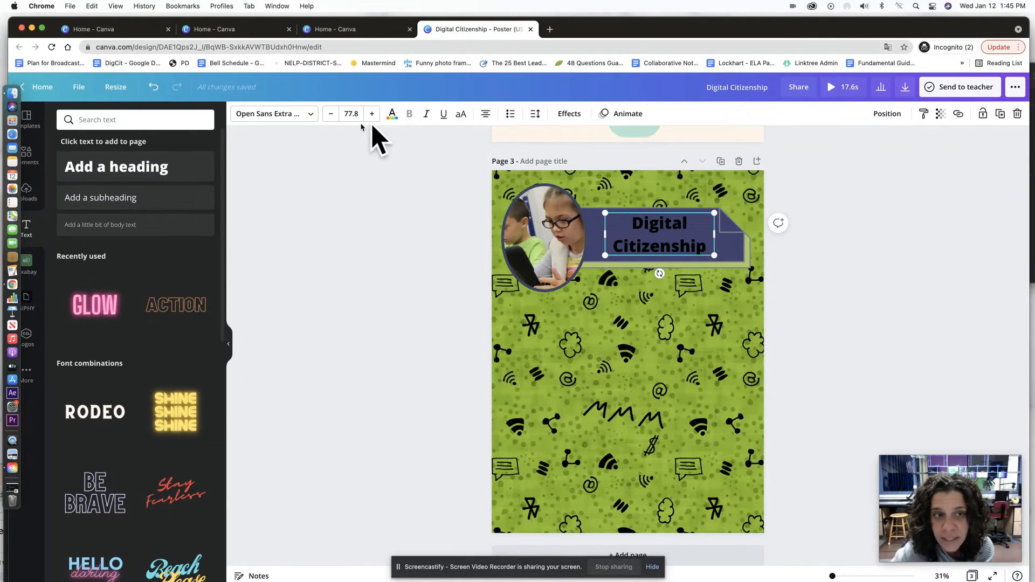
Set the "Digital Citizenship" heading's font to Eczar SemiBold and its text color to light green.
click(305, 114)
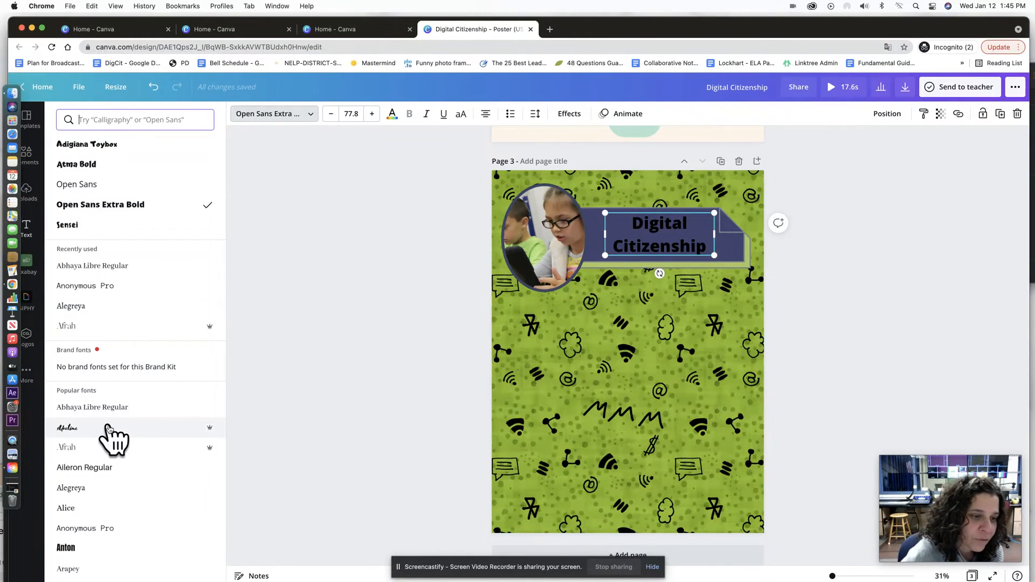
scroll(107, 432, down, 1)
scroll(108, 437, down, 15)
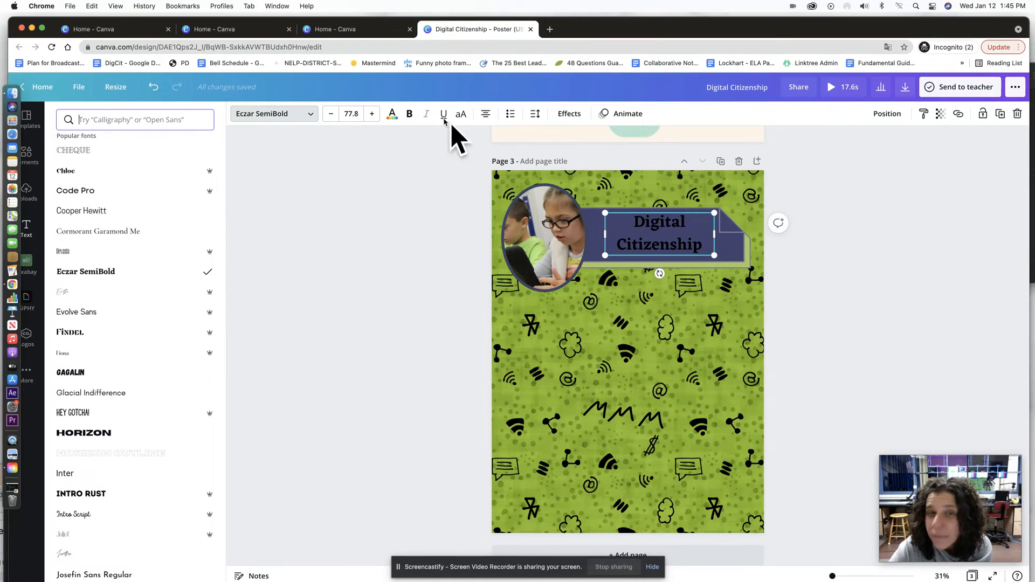
click(392, 115)
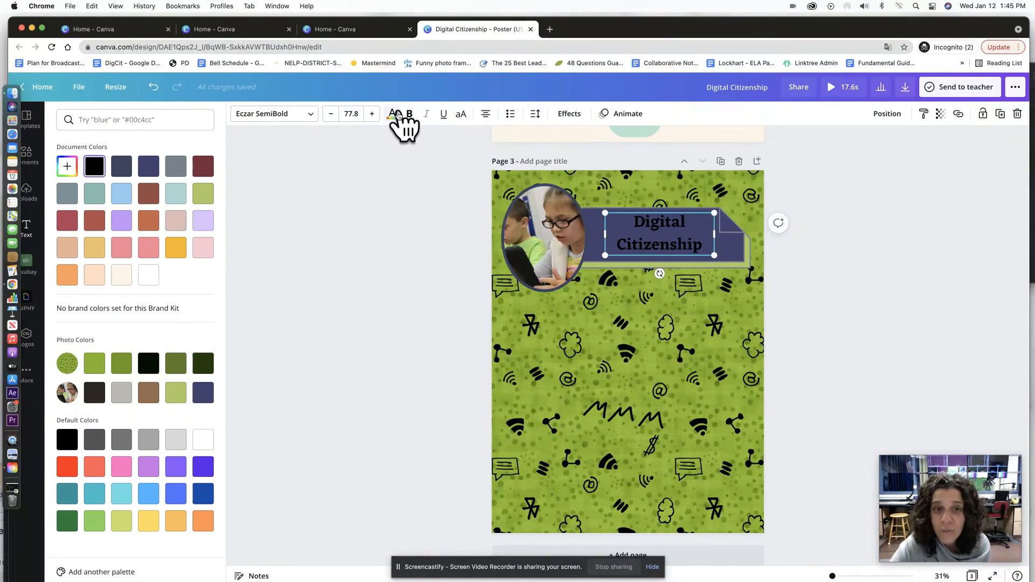
click(205, 193)
click(306, 251)
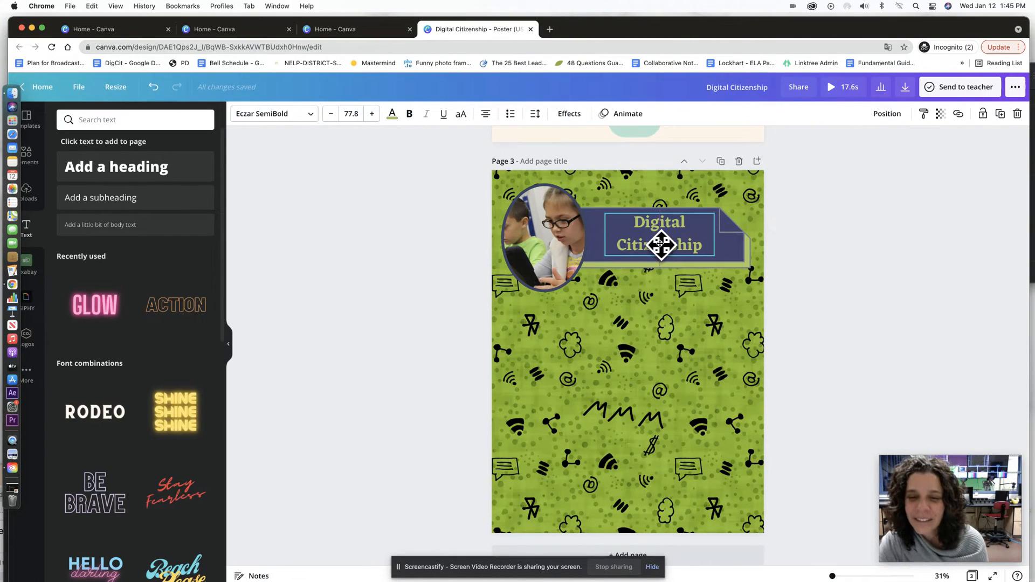
click(837, 313)
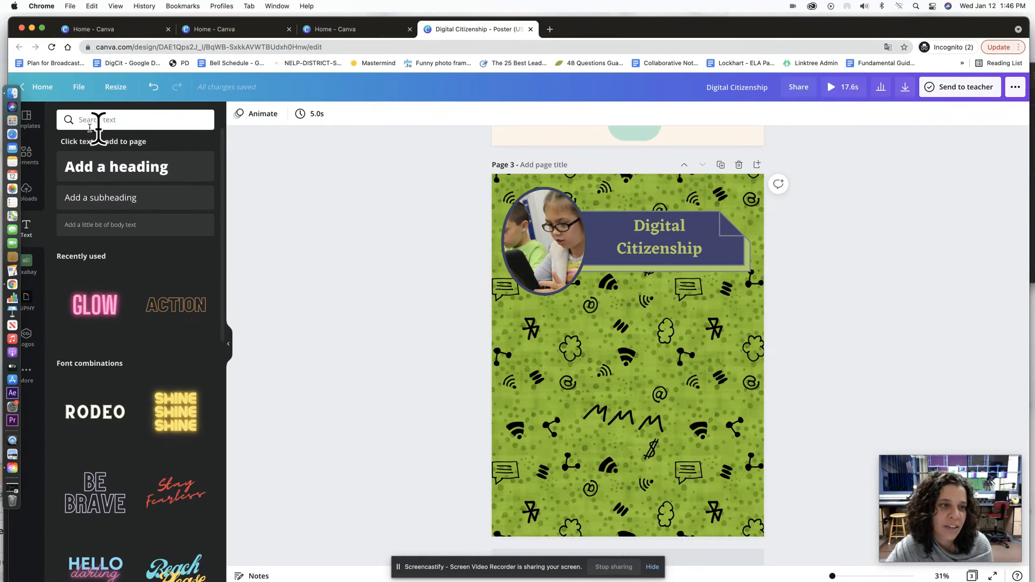
Search the design elements for "call out".
click(28, 157)
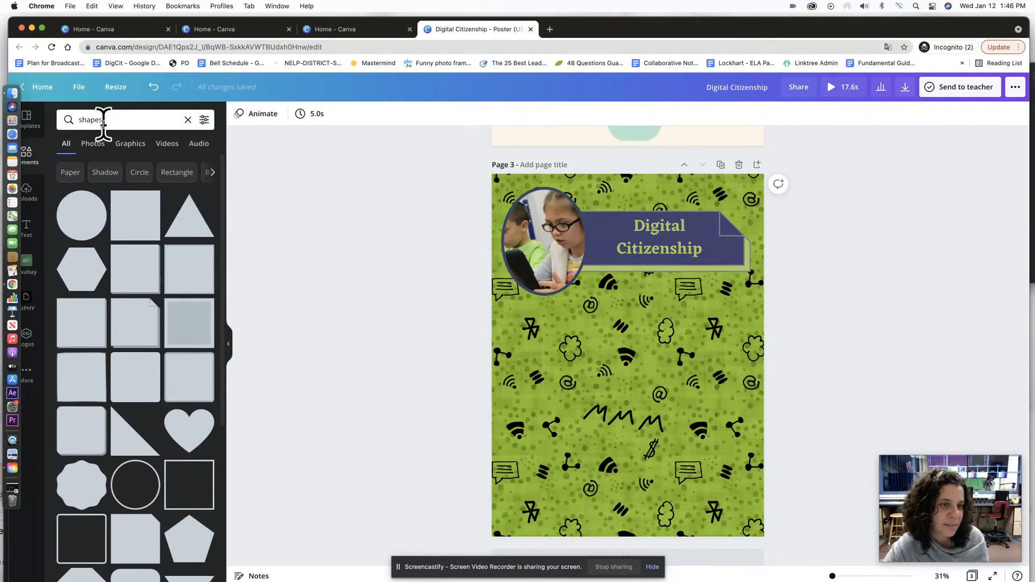
click(116, 127)
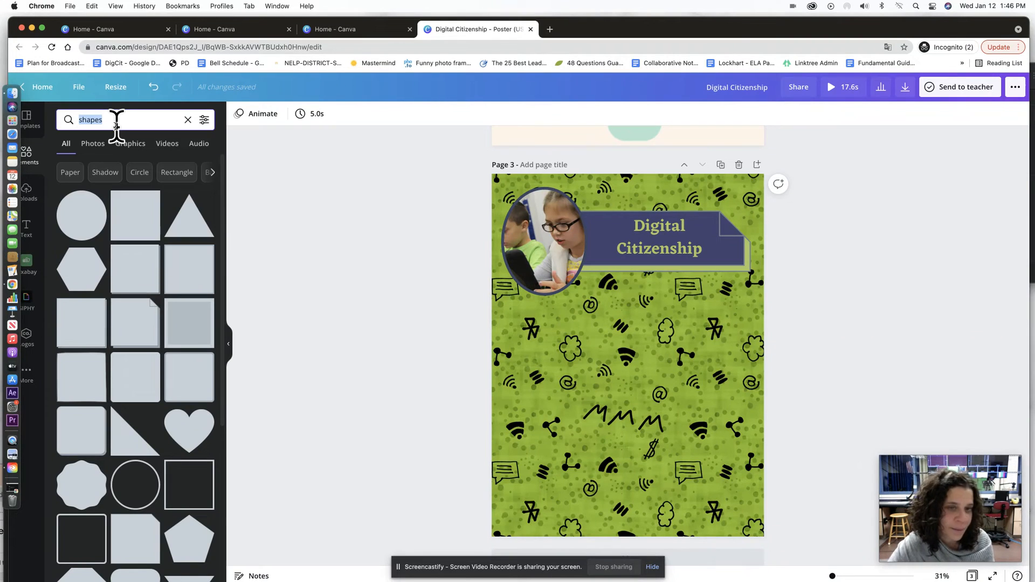
text(call out)
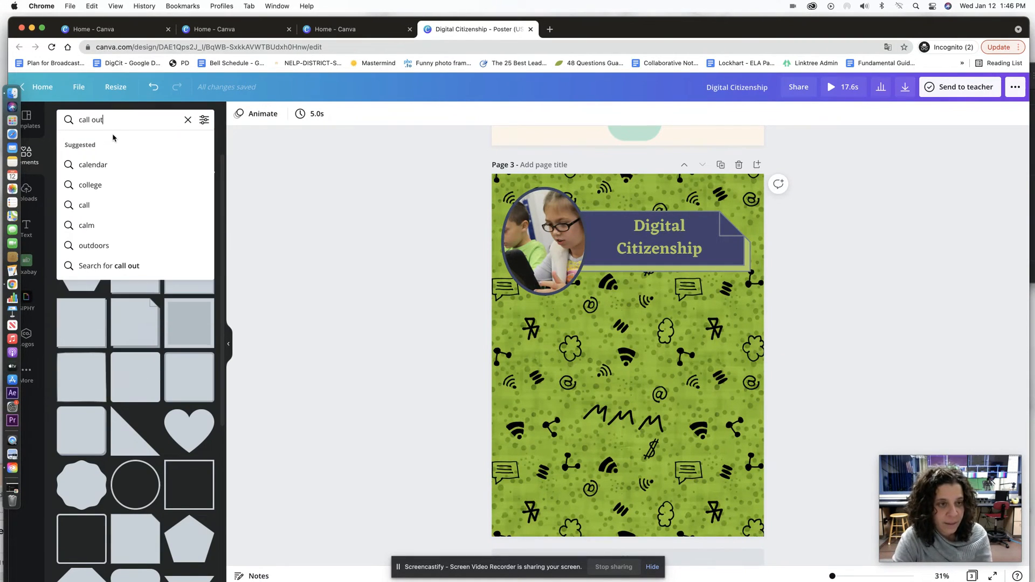
key(Return)
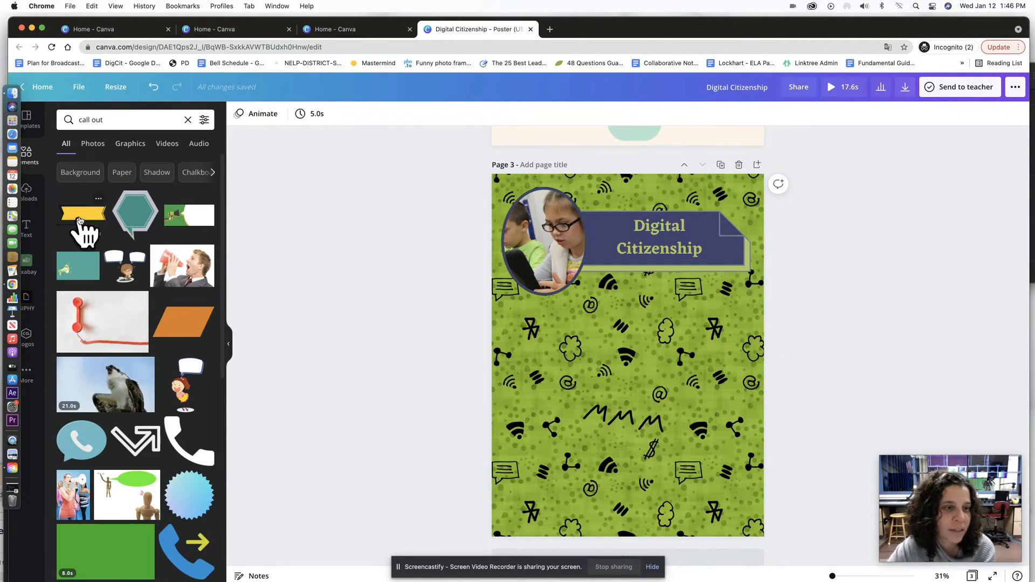
click(142, 219)
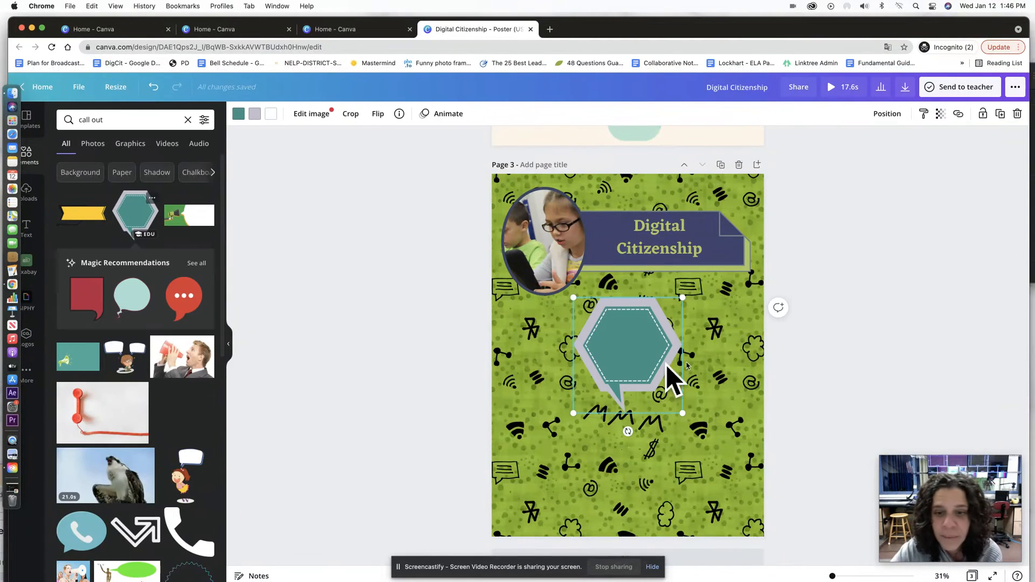
drag(636, 349, 572, 364)
drag(623, 419, 593, 390)
drag(566, 345, 605, 334)
key(Delete)
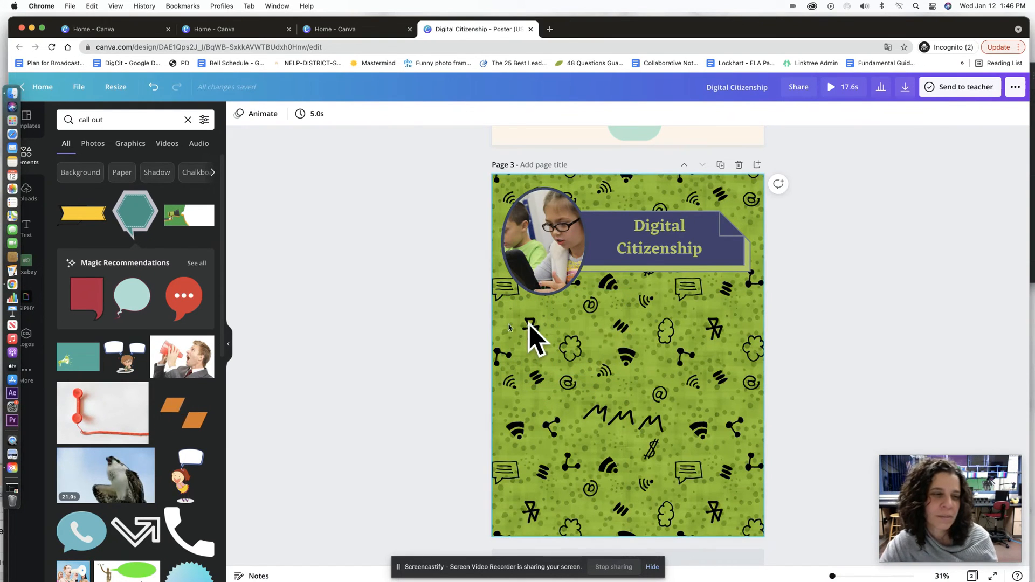
Add the teal megaphone callout to page 3 and arrange three copies staggered at upper right, middle left and lower right of the poster.
scroll(107, 329, down, 3)
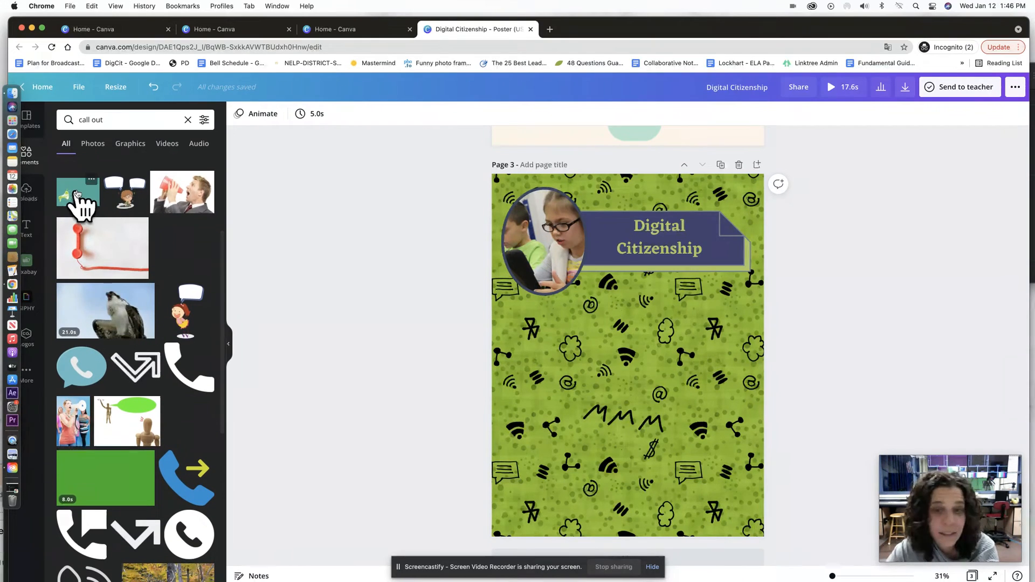
click(80, 203)
drag(632, 368, 603, 360)
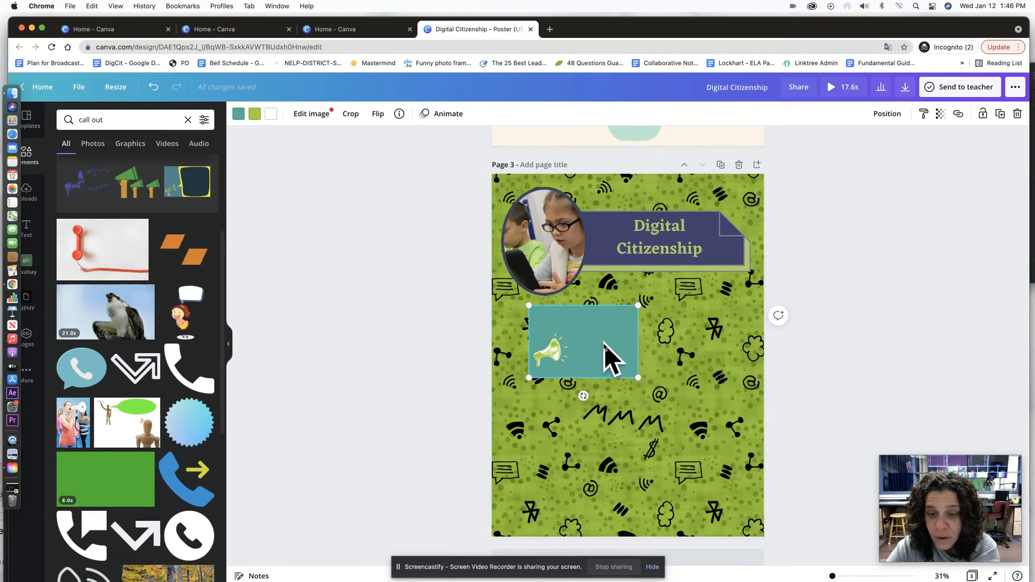
drag(604, 344, 708, 487)
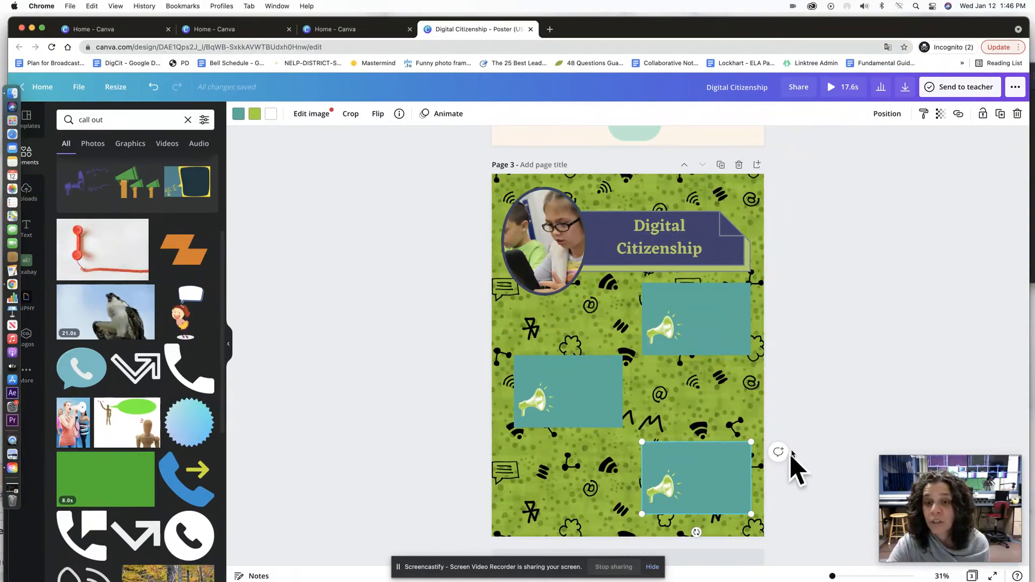
Recolor the background of the upper megaphone callout navy to match the title banner.
click(680, 336)
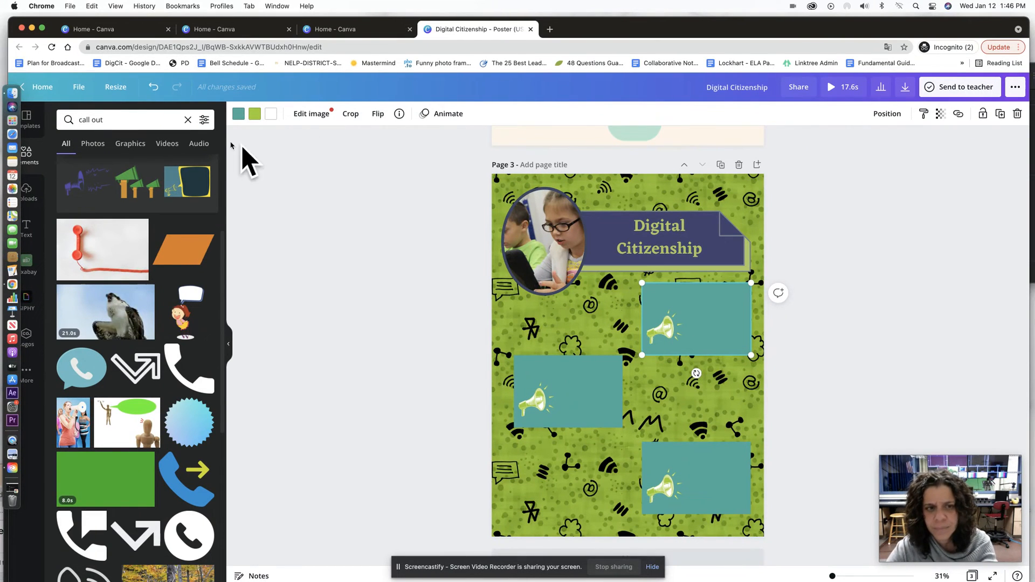
click(238, 115)
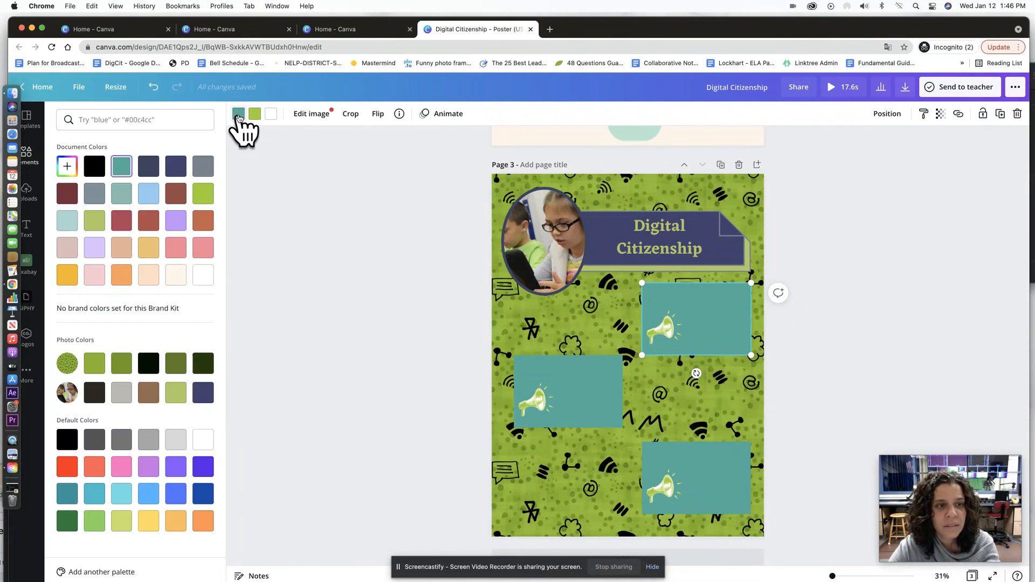
click(176, 166)
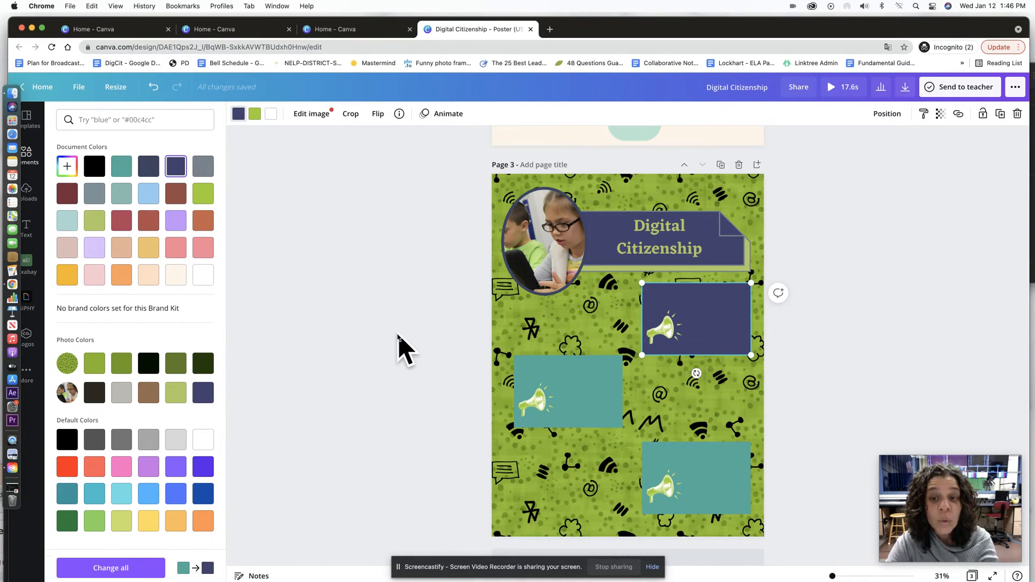
Recolor the middle callout with a light green background and a navy megaphone, using the colors from the students' photo.
click(572, 397)
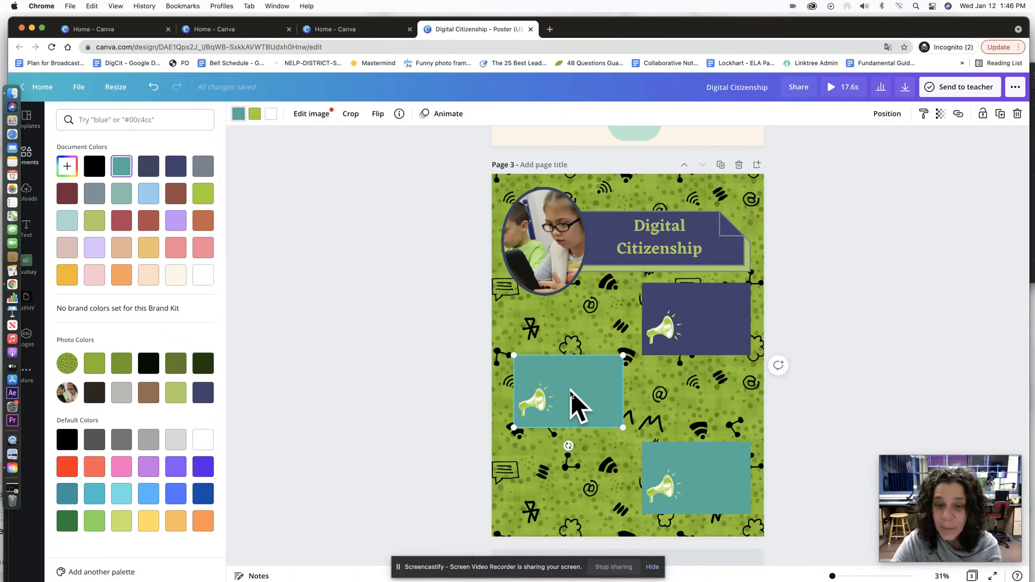
click(237, 114)
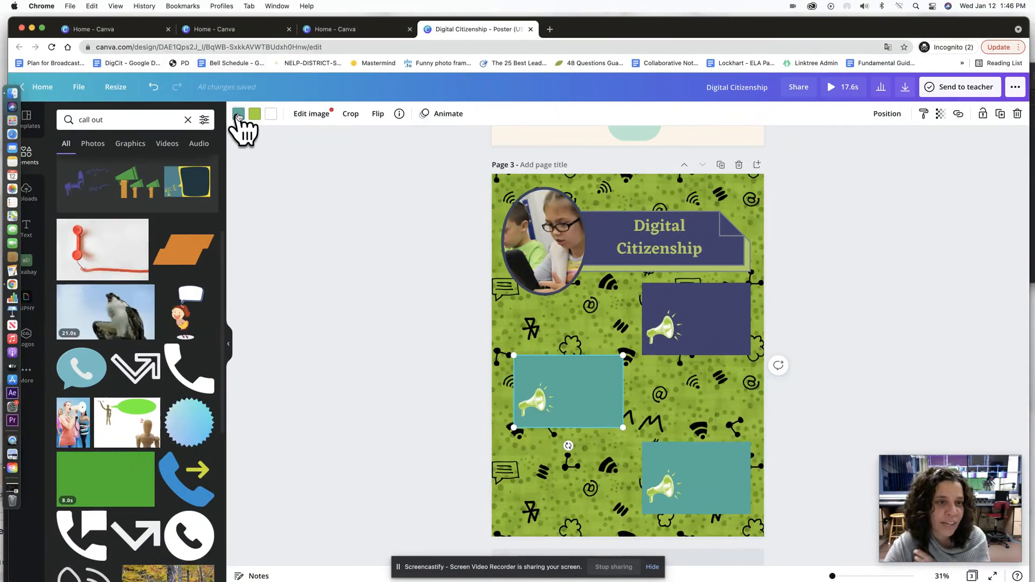
click(238, 115)
click(175, 398)
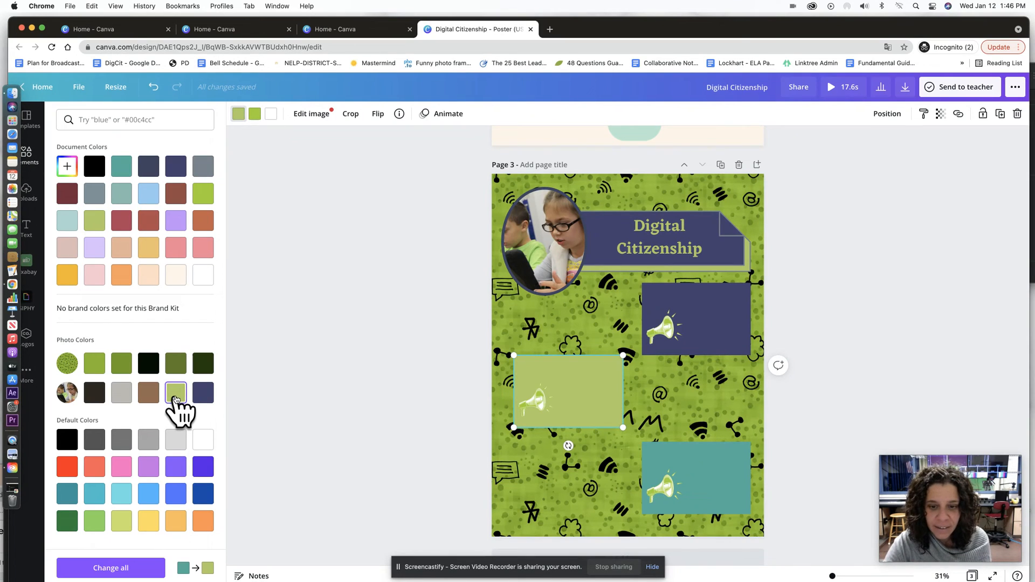
click(256, 114)
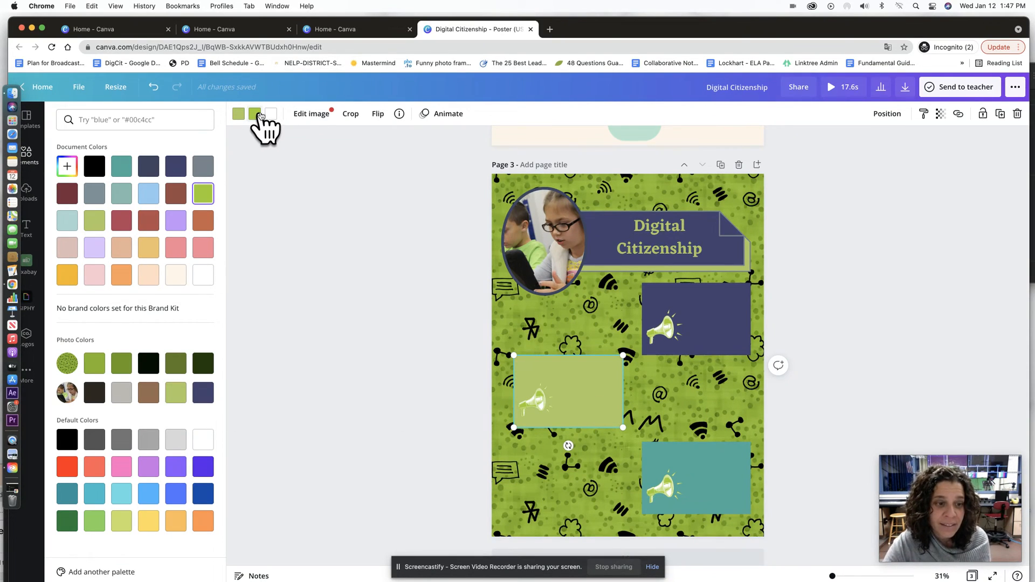
click(204, 393)
key(Escape)
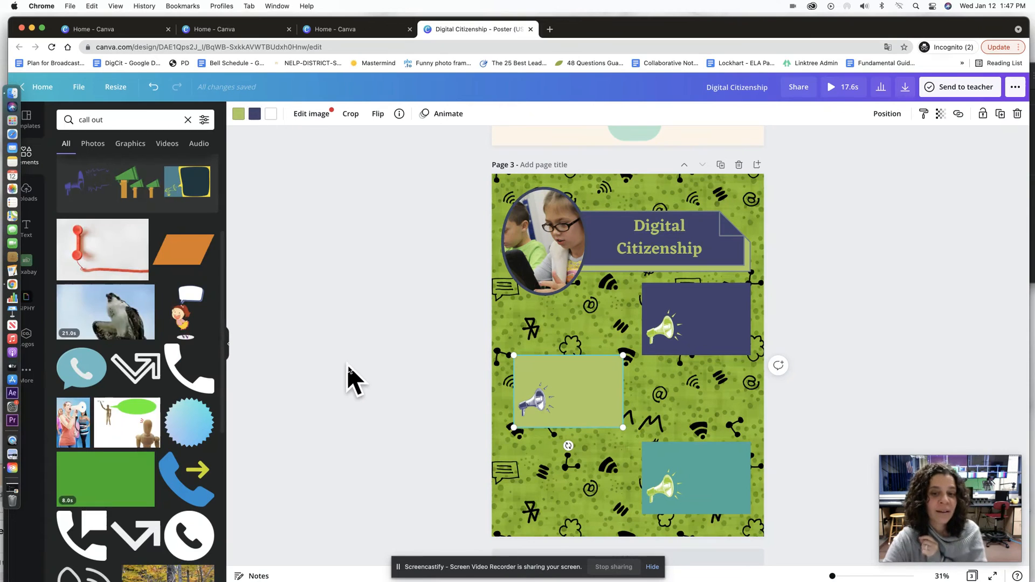
click(539, 474)
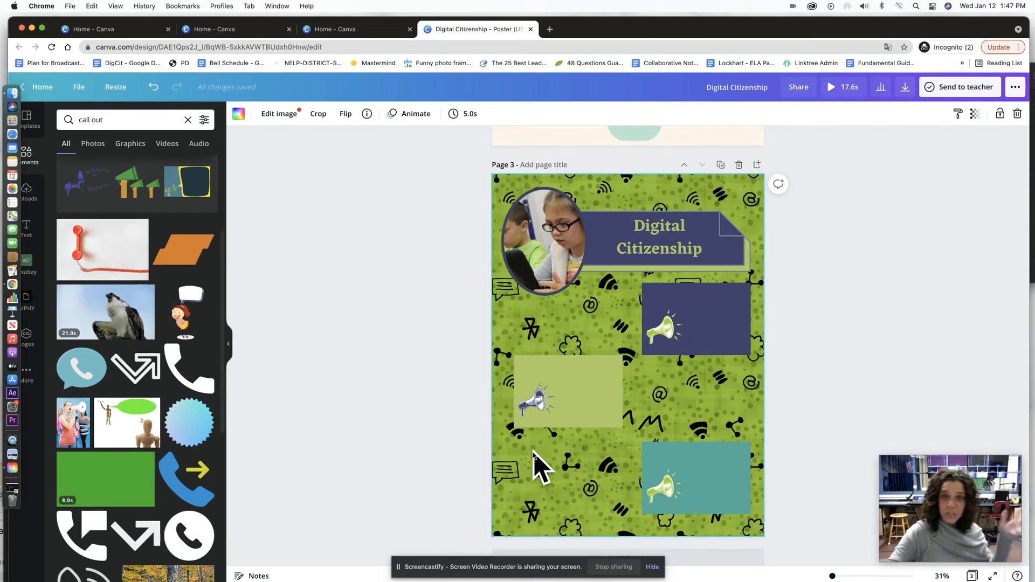
Recolor the lowest callout's background near-black, using the color from the green pattern photo.
click(735, 493)
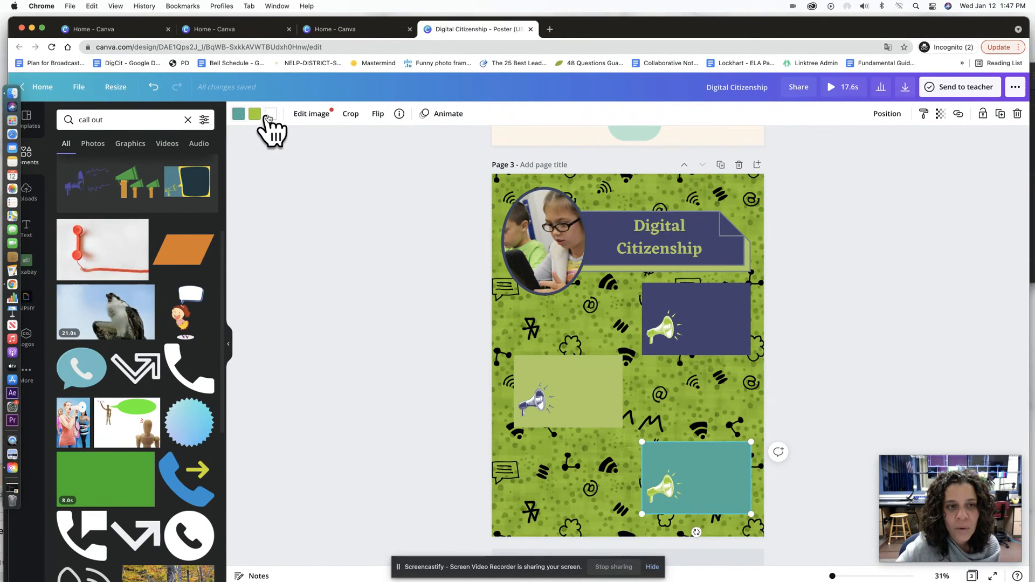
click(239, 115)
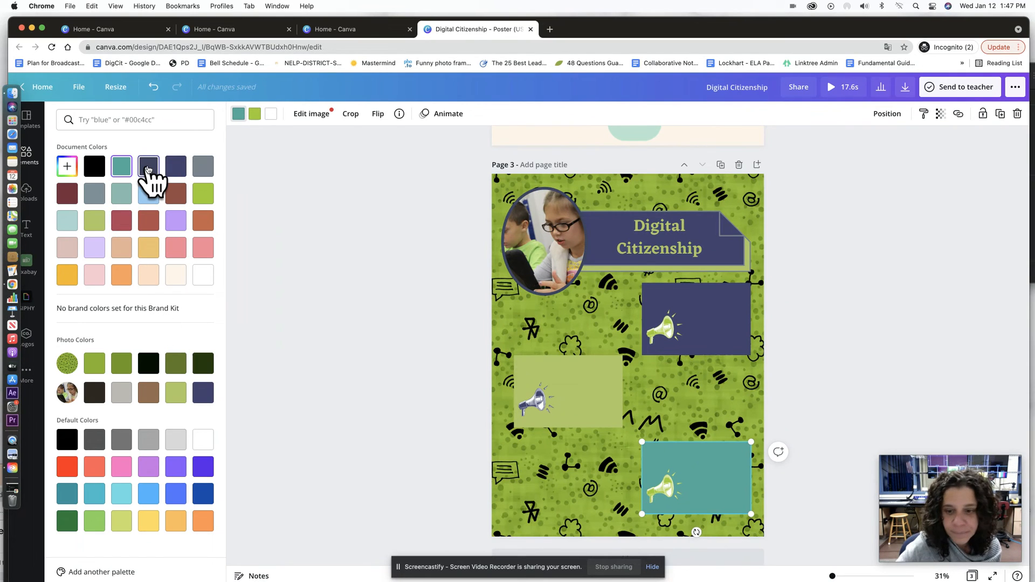
click(148, 168)
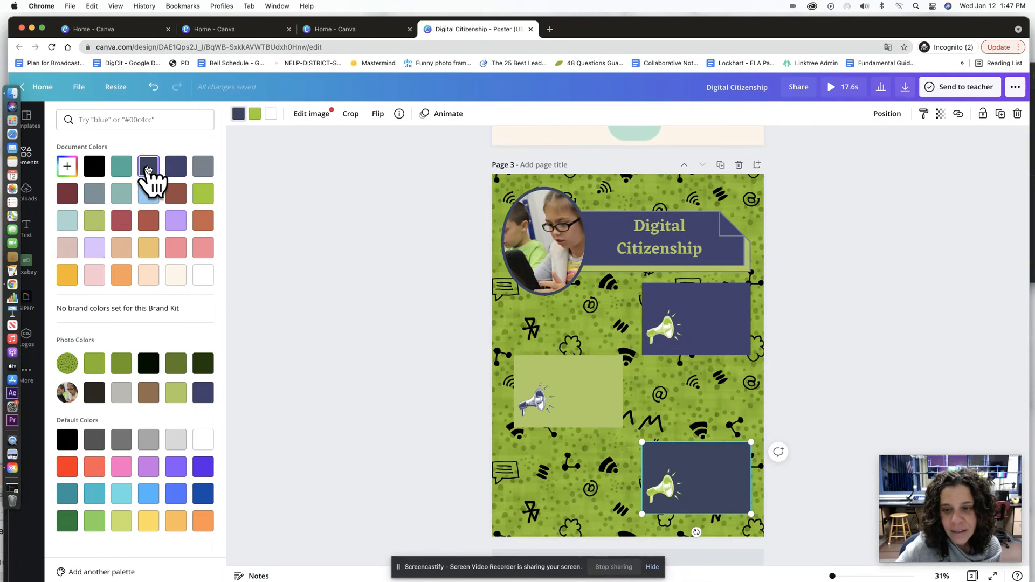
click(148, 363)
click(315, 399)
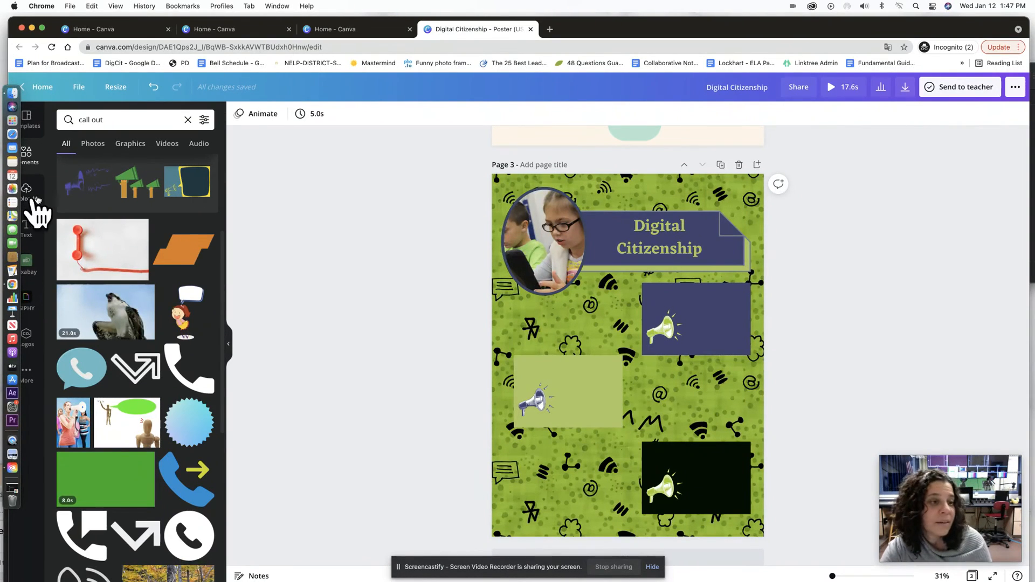
Add a subheading reading "Monitor Screentime" over the navy megaphone callout.
click(27, 237)
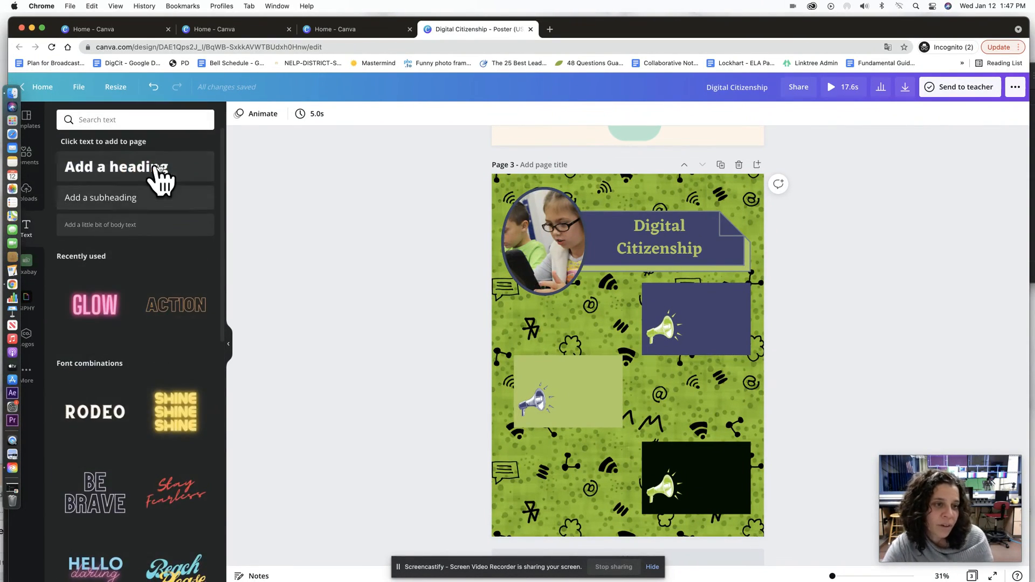
click(120, 200)
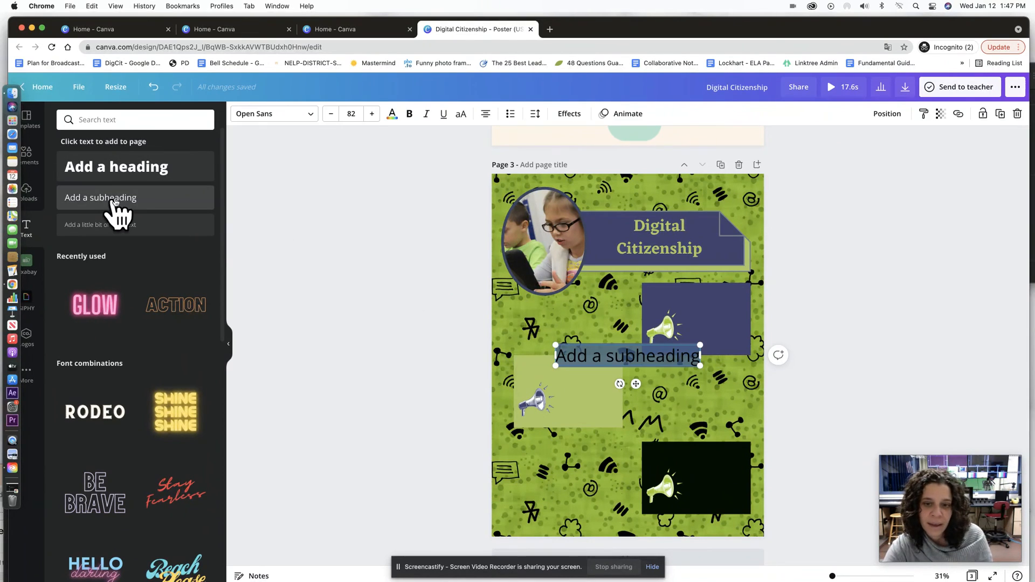
drag(637, 387, 703, 335)
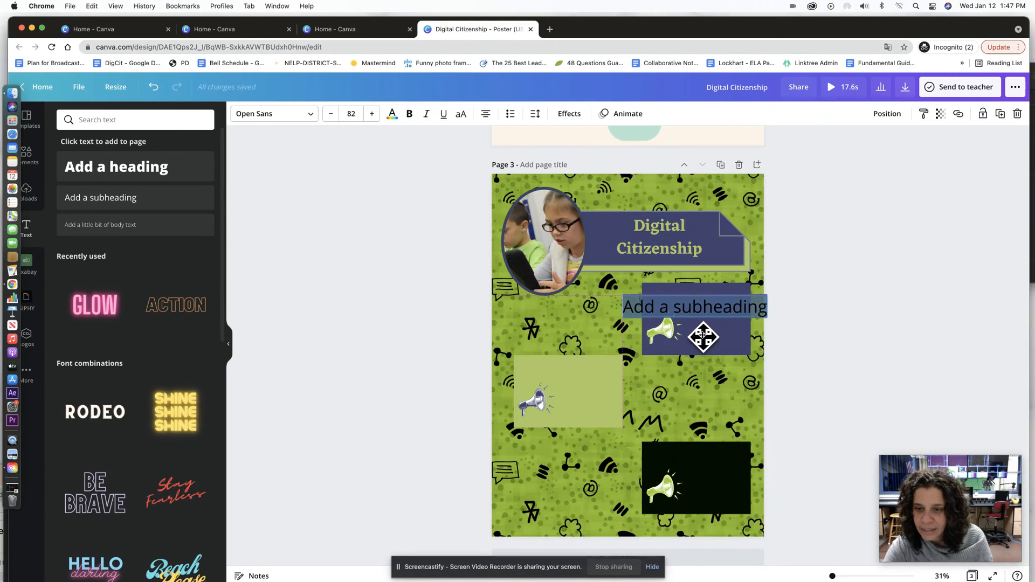
text(Montior)
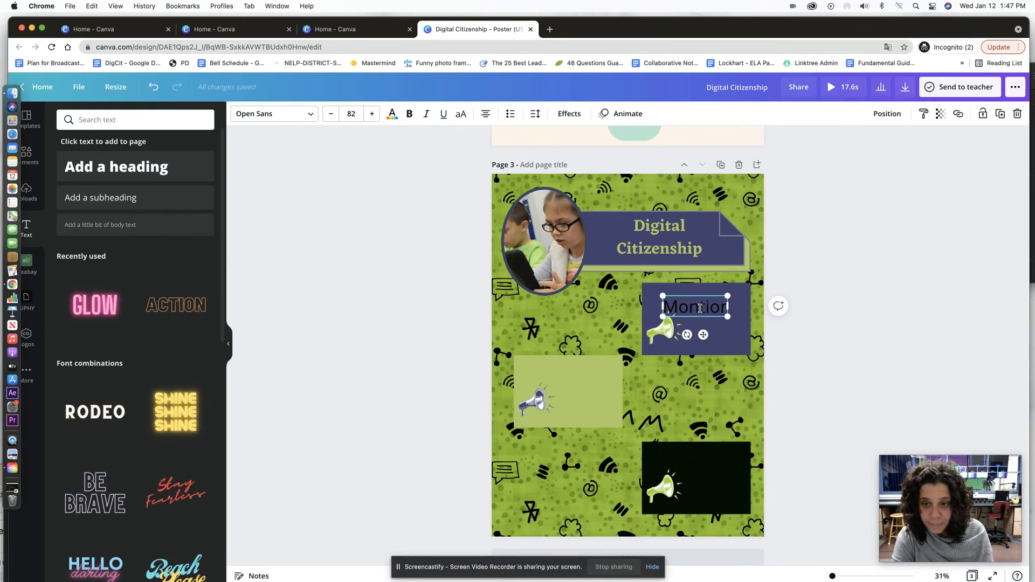
key(BackSpace)
key(BackSpace)
key(BackSpace)
text(itor)
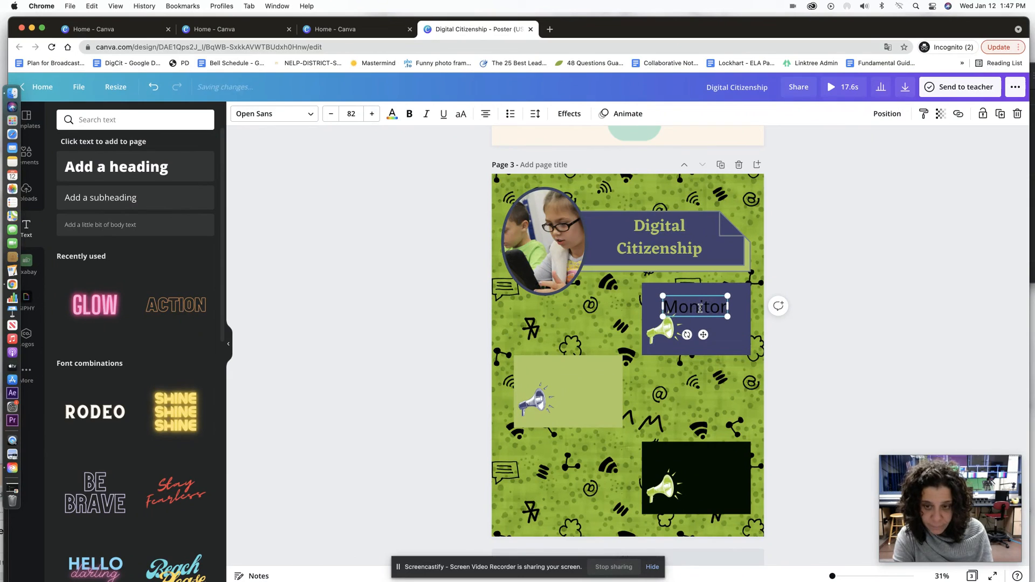
text( Screentime)
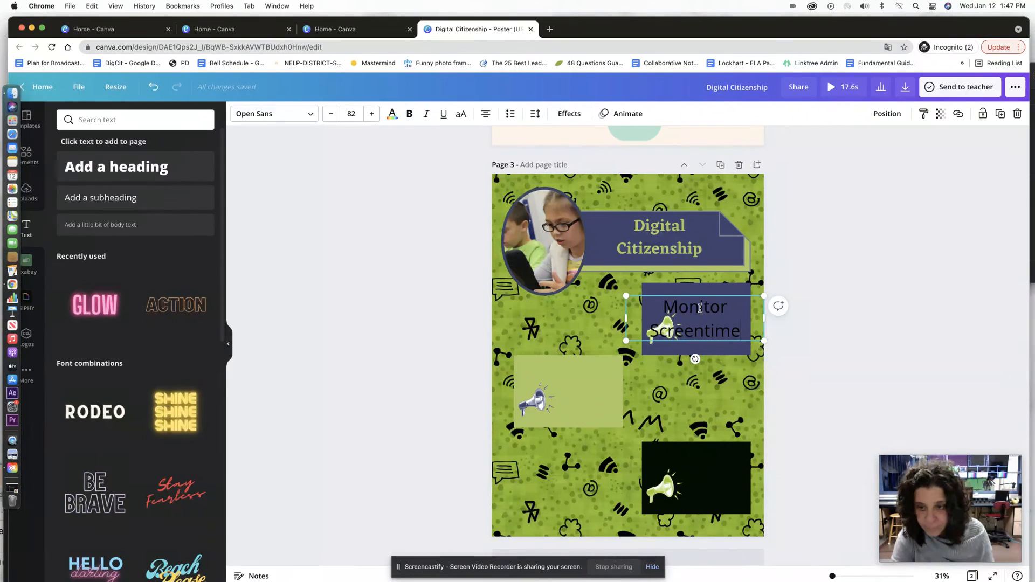
Recolor the "Monitor Screentime" text on the navy callout to the bright green from the document colors.
drag(663, 308, 751, 332)
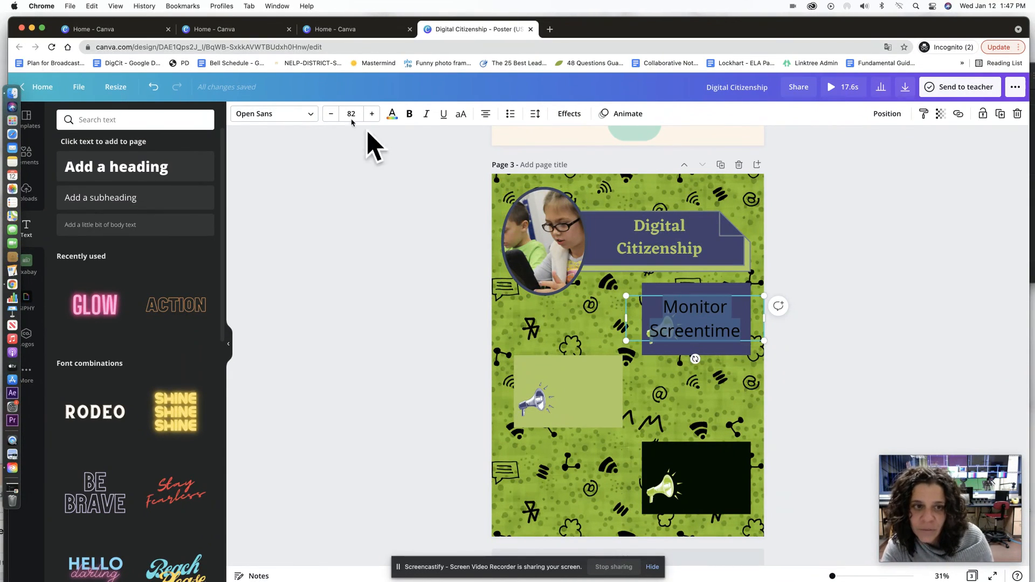
click(392, 113)
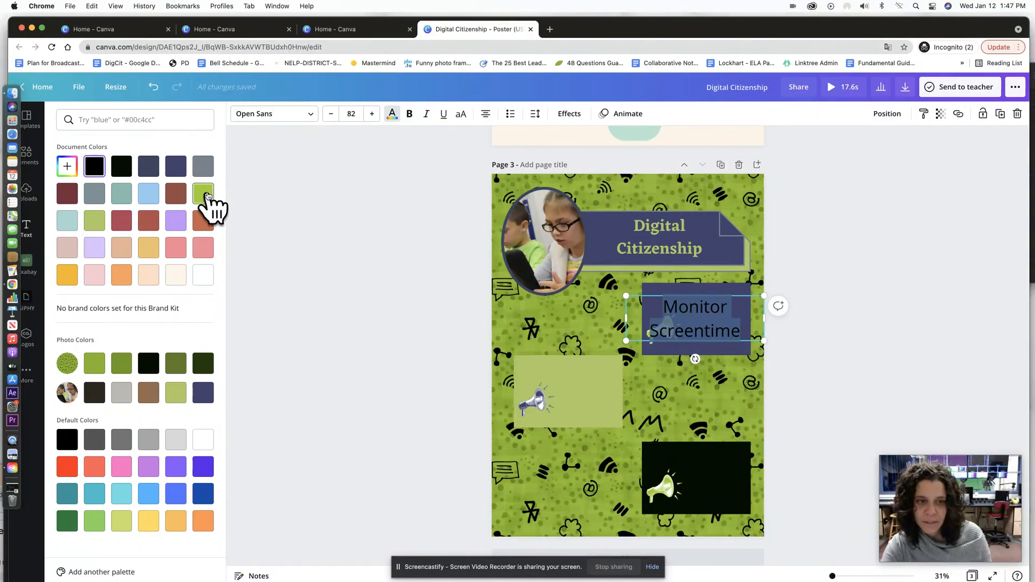
click(205, 195)
Scale the "Monitor Screentime" text down to about size 60 and place it above and beside the megaphone on the navy callout.
drag(758, 337, 728, 328)
click(843, 322)
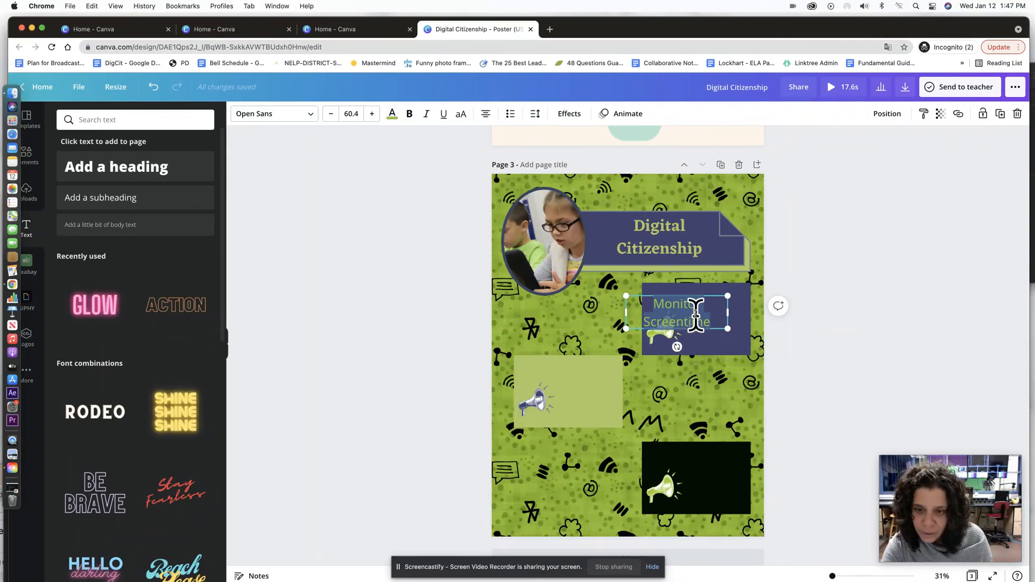
click(677, 324)
drag(677, 323, 710, 307)
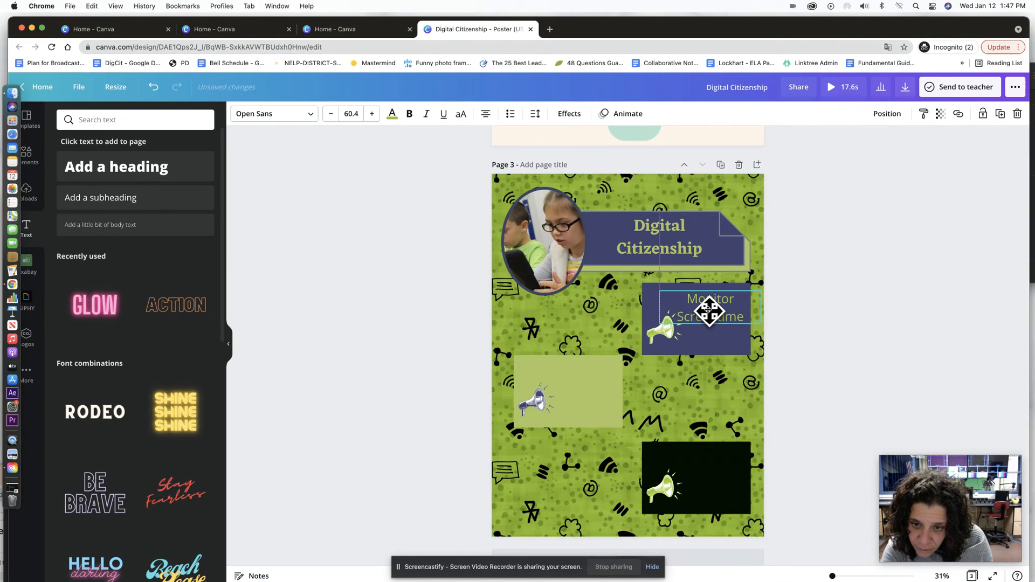
click(577, 327)
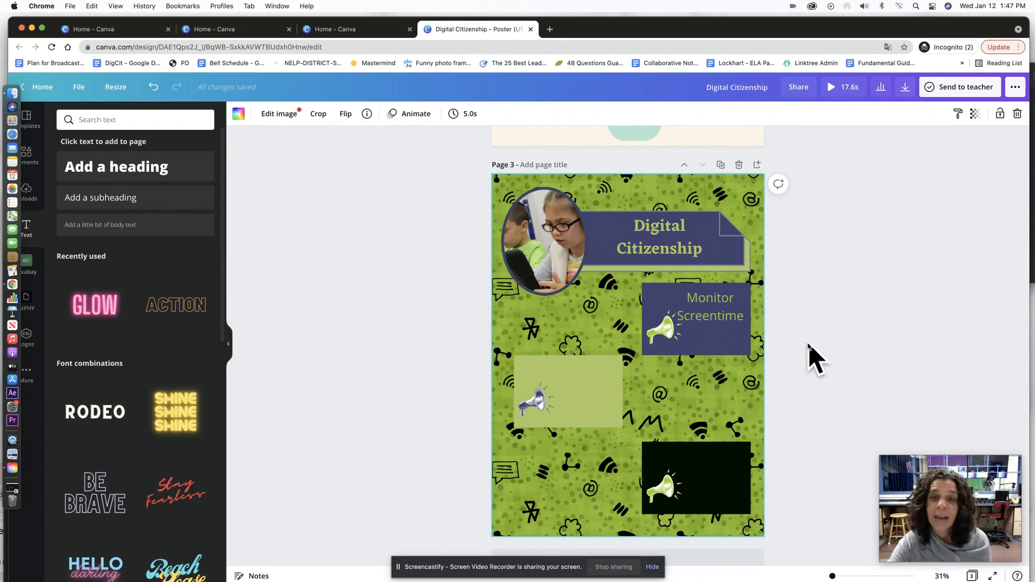
Review all three poster pages, from the numbered-notes page through the computer graphic page to the green patterned page.
scroll(814, 359, up, 8)
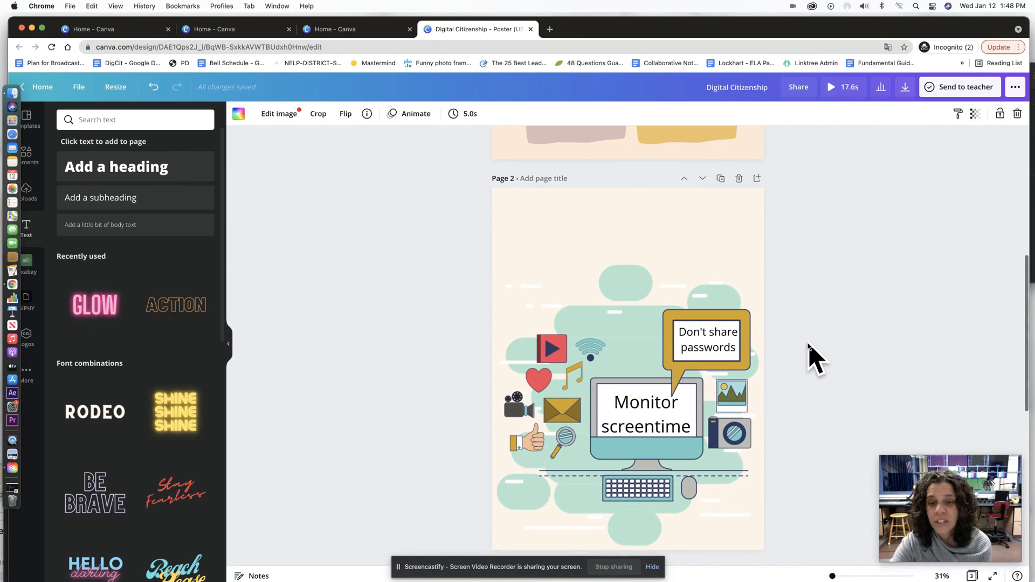
scroll(814, 359, down, 6)
scroll(814, 358, down, 2)
scroll(815, 359, up, 15)
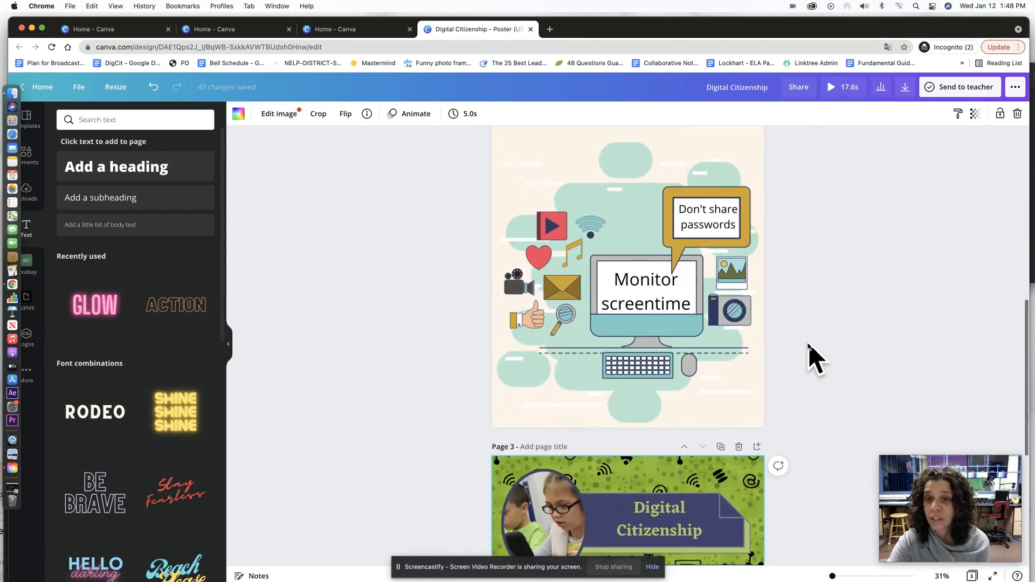
scroll(809, 345, down, 1)
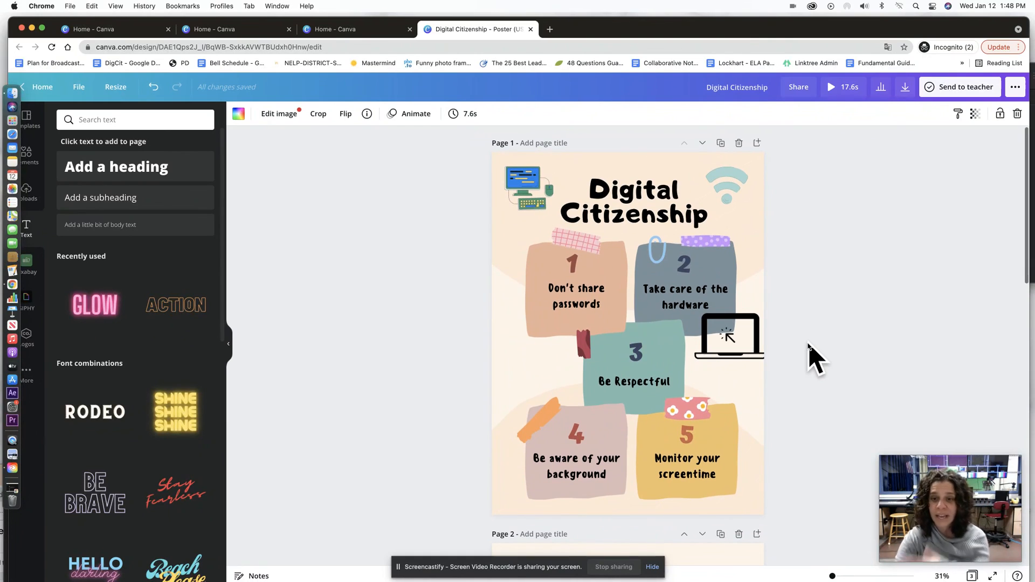
scroll(814, 359, down, 10)
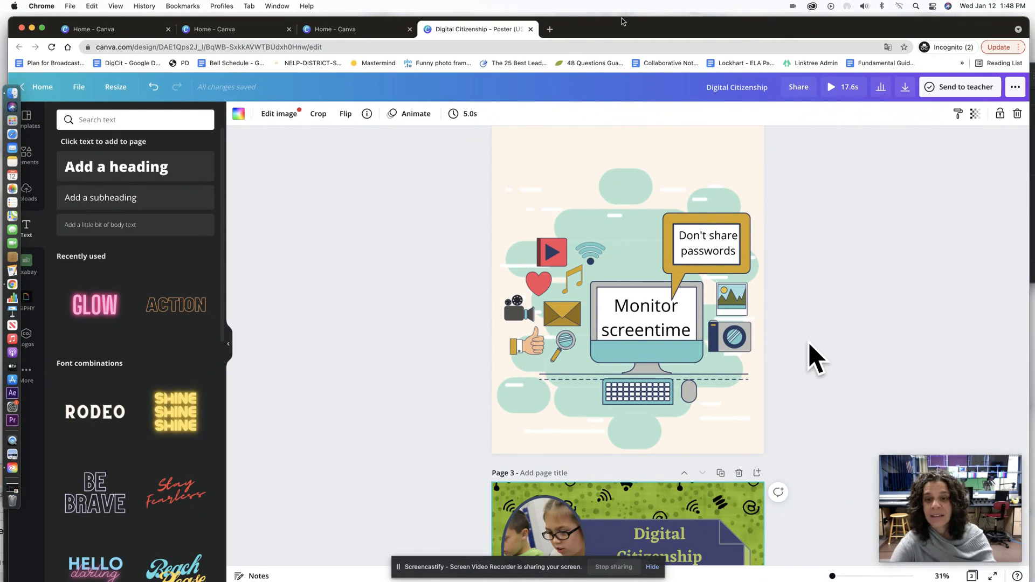
scroll(812, 270, down, 5)
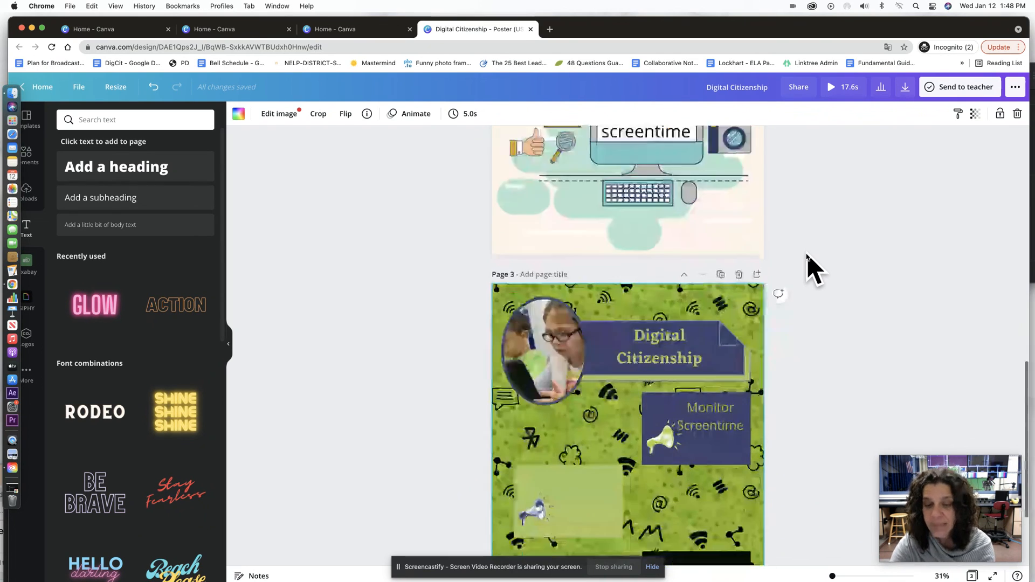
scroll(812, 270, down, 3)
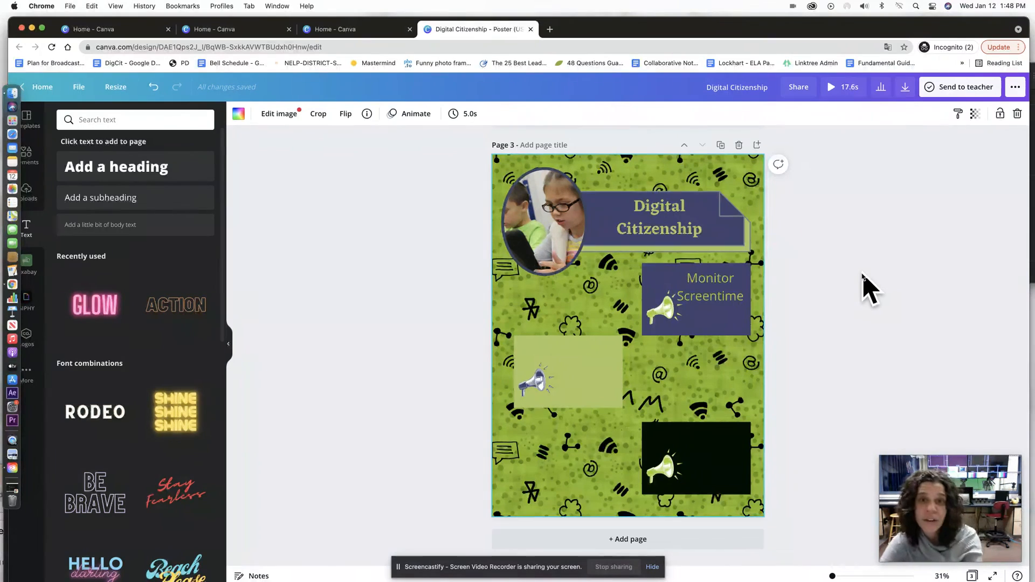
Send the finished design to the teacher for review, choosing the teacher's account and leaving the message empty.
click(964, 89)
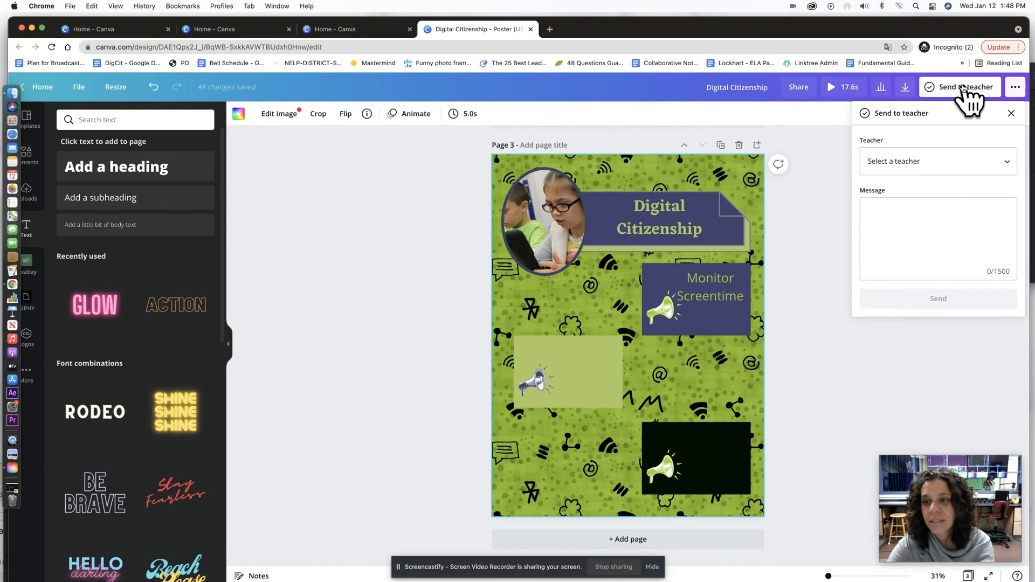
click(963, 168)
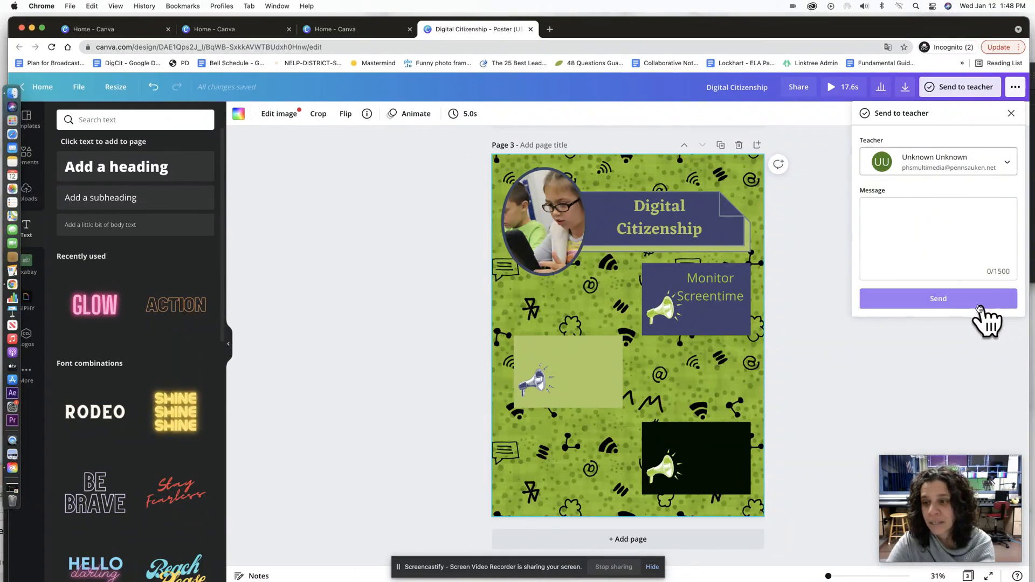
click(959, 301)
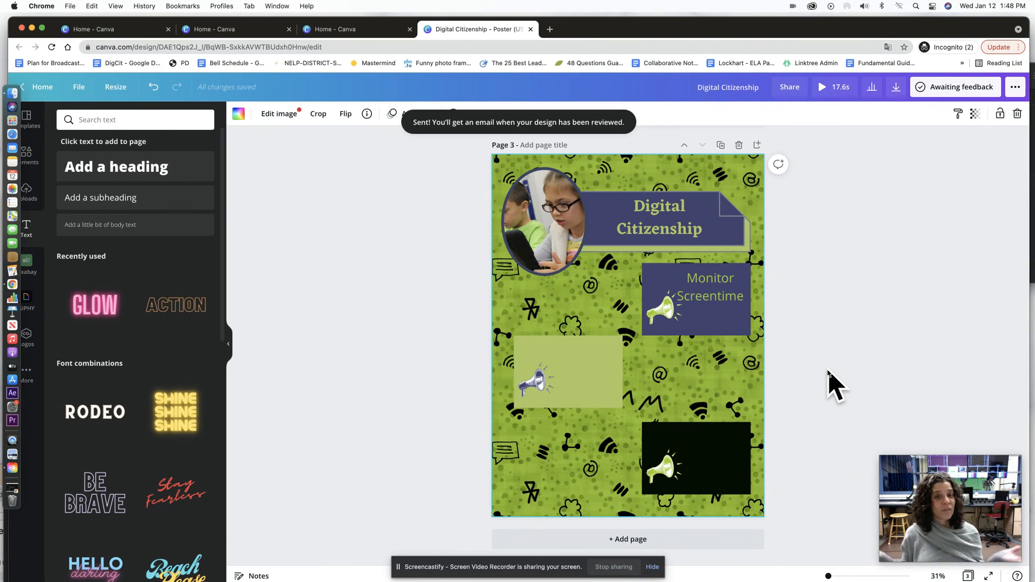